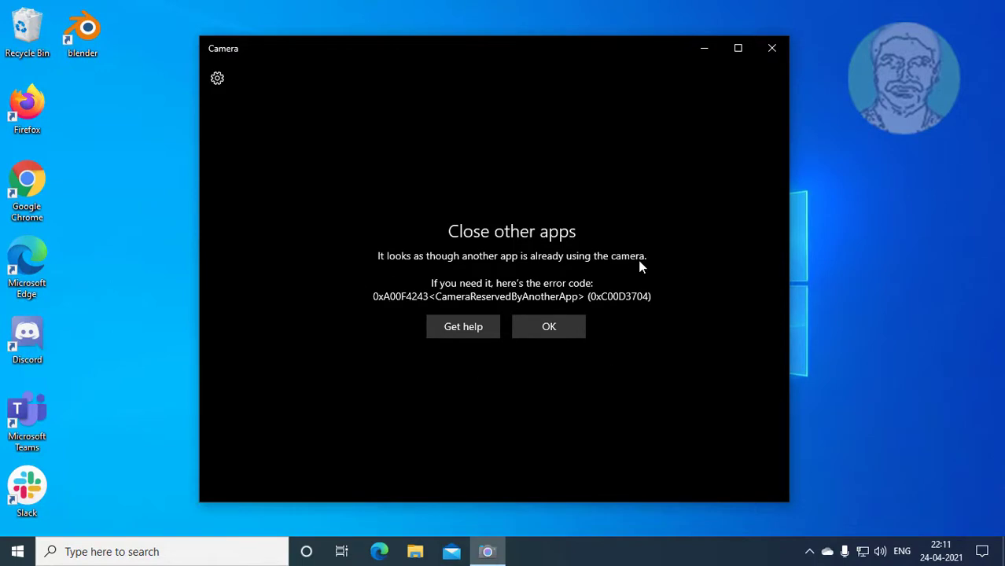
- Close the Camera app and open the Camera page of the Windows privacy settings
left_click(770, 49)
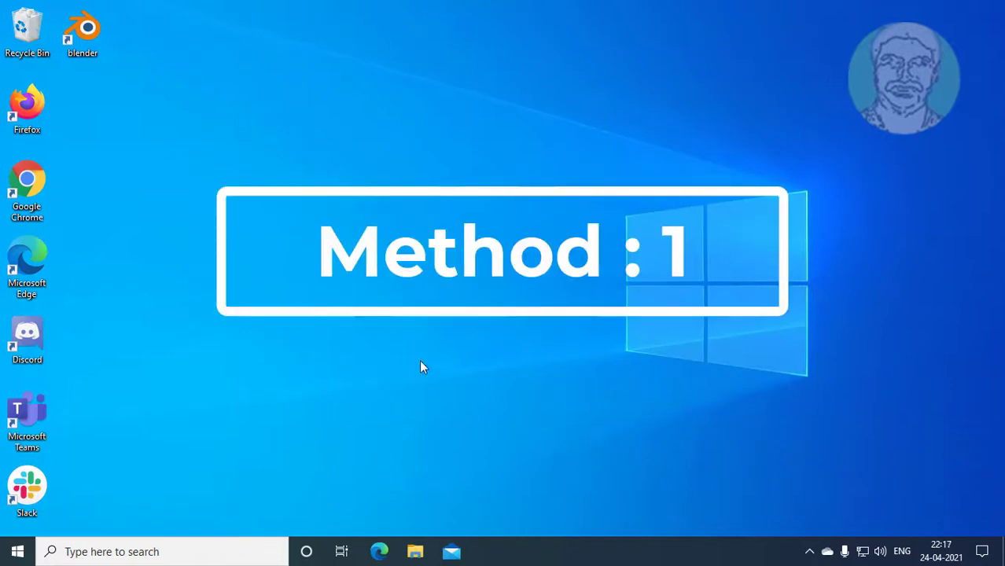
left_click(18, 552)
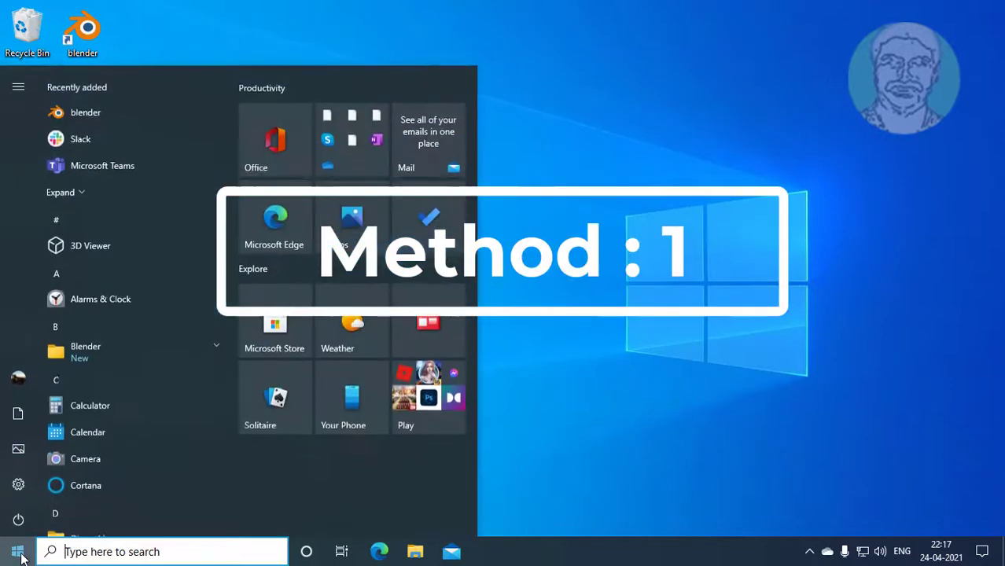
left_click(17, 487)
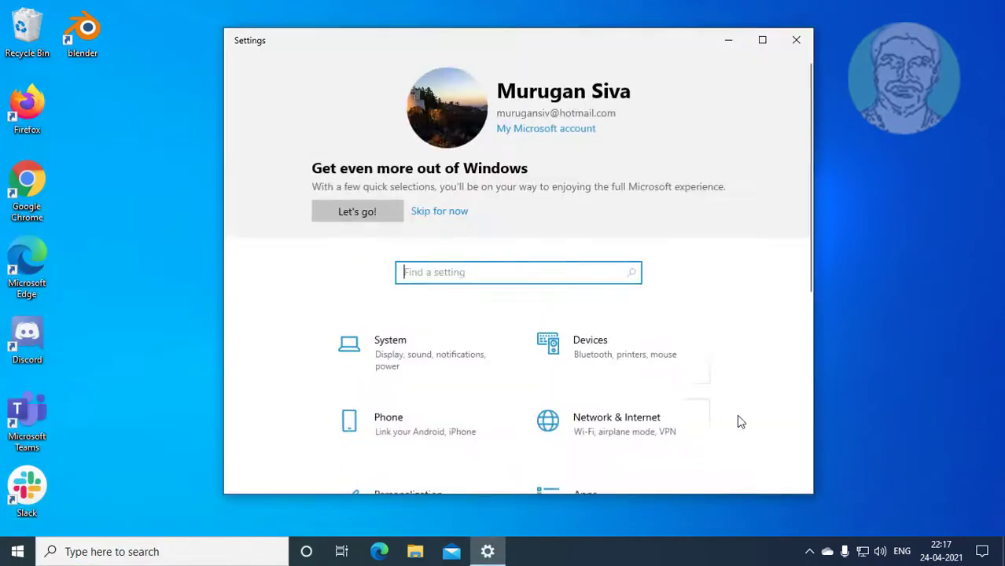
scroll(717, 417, "down", 5)
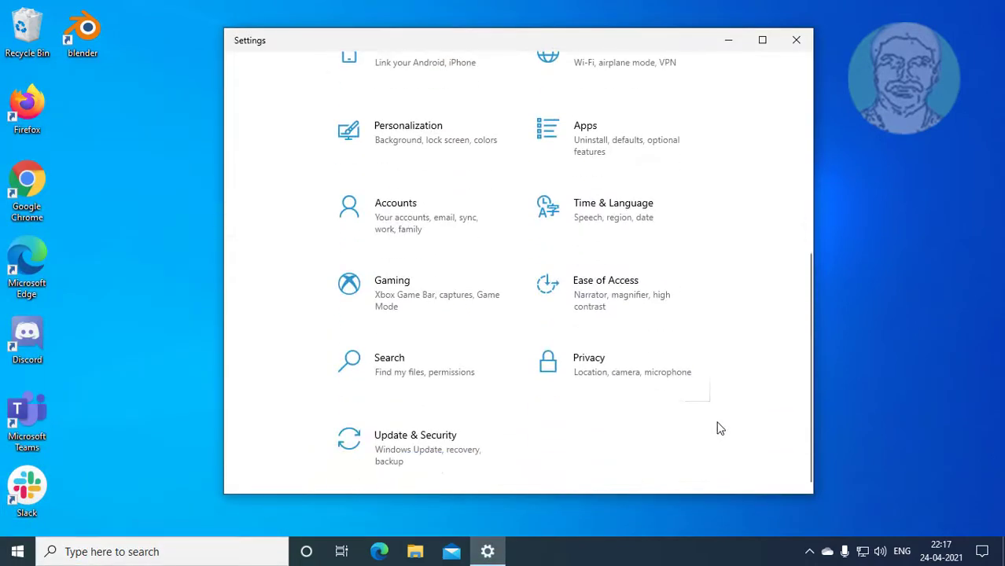
left_click(649, 379)
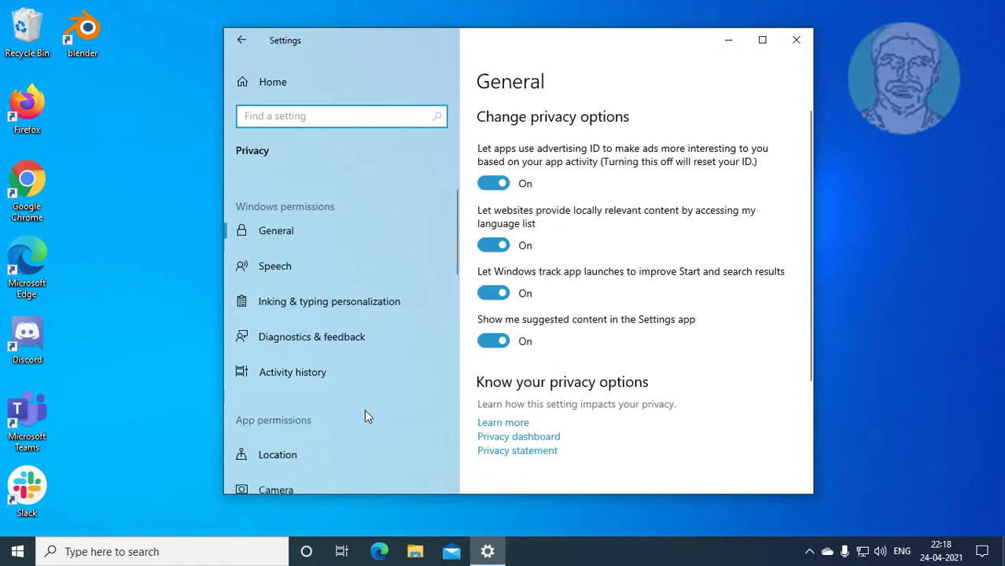
scroll(364, 417, "down", 3)
left_click(260, 360)
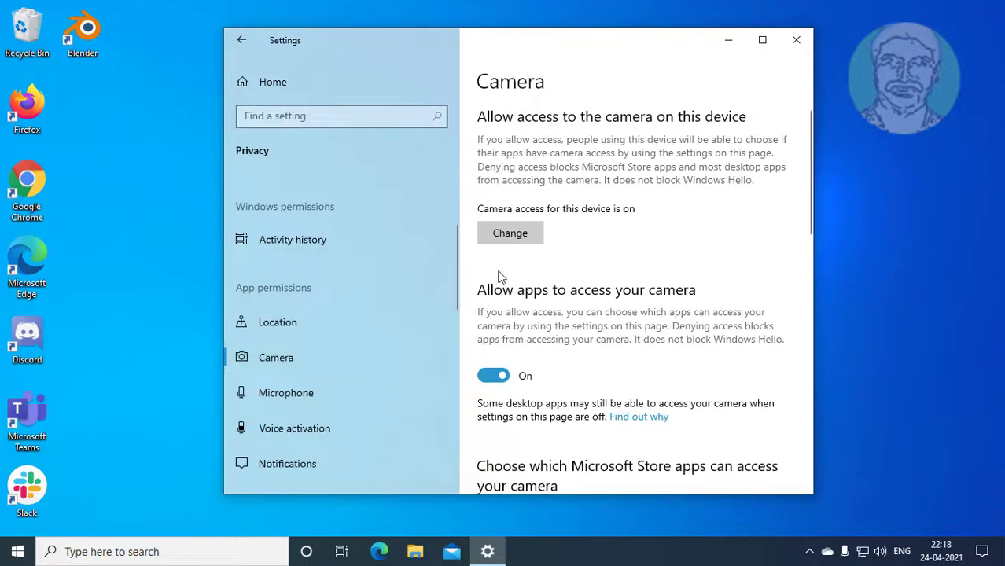
- Check the device's camera access setting and inspect the Discord entry among the desktop apps that can access the camera
left_click(522, 230)
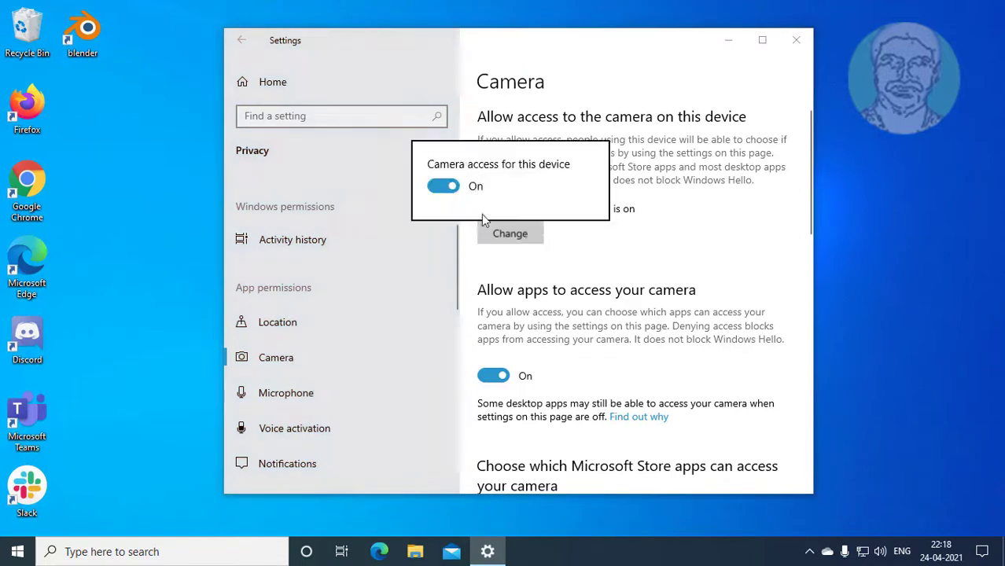
left_click(684, 245)
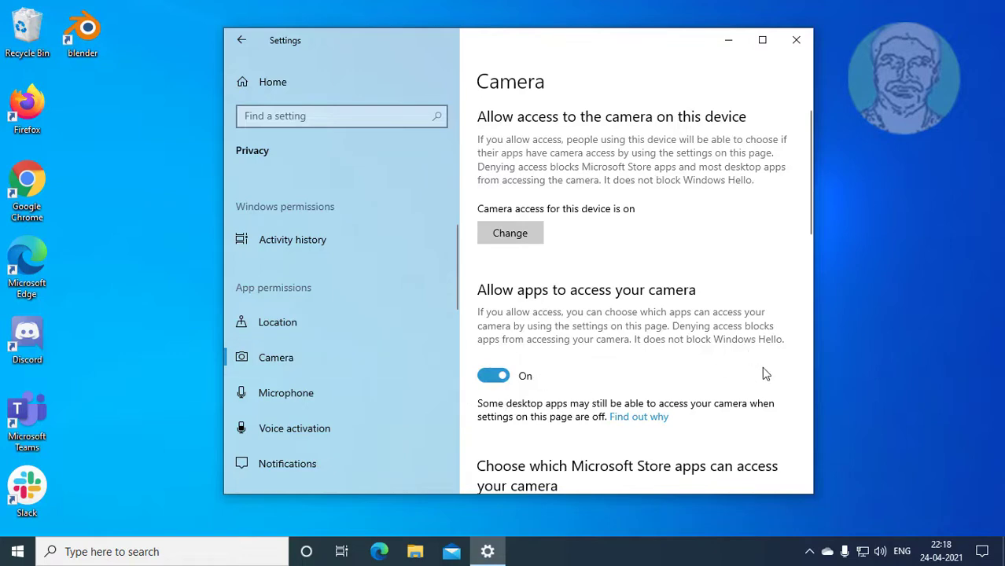
scroll(762, 377, "down", 10)
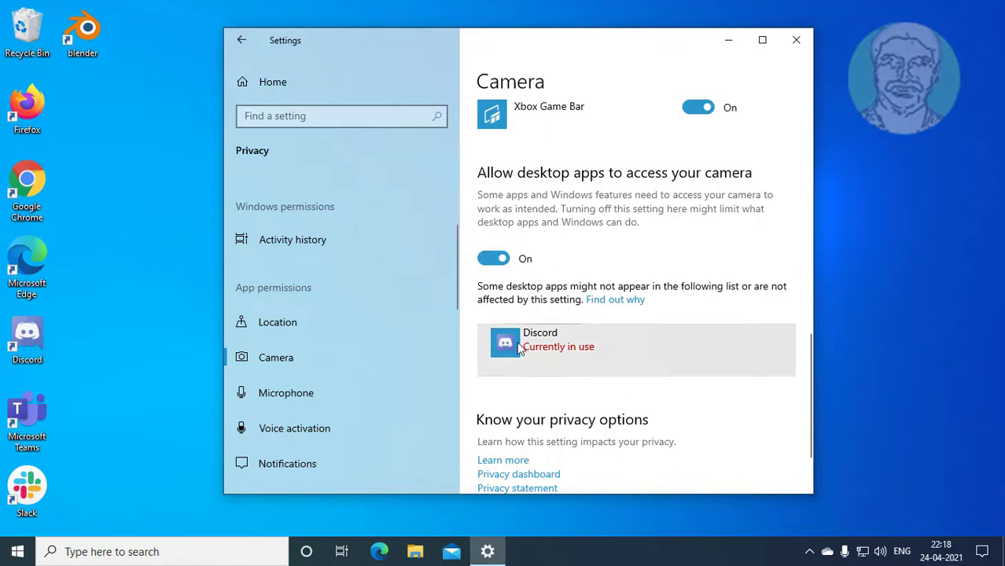
left_click(538, 346)
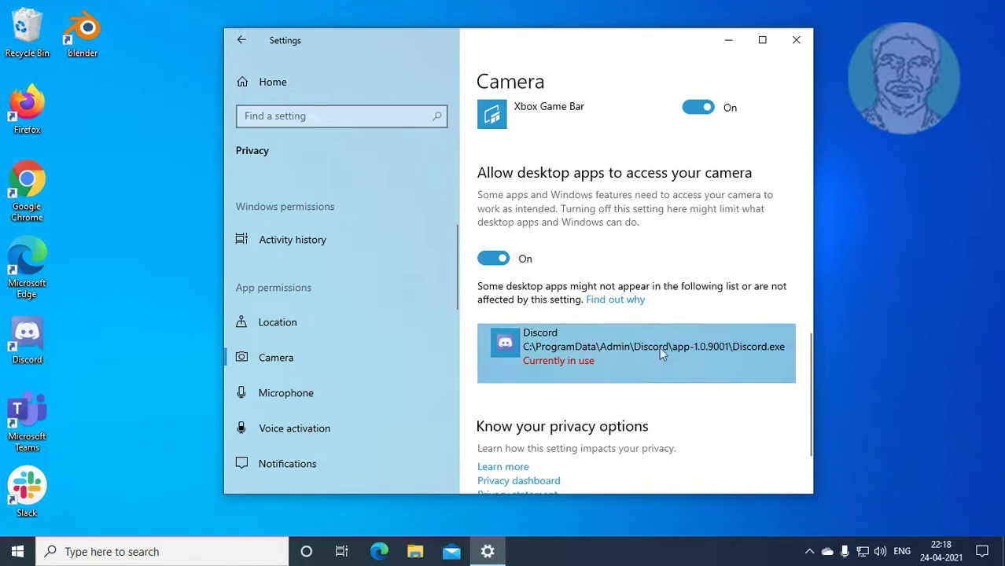
- End the Discord (32 bit) background process in Task Manager, closing Task Manager and Settings when done
right_click(772, 555)
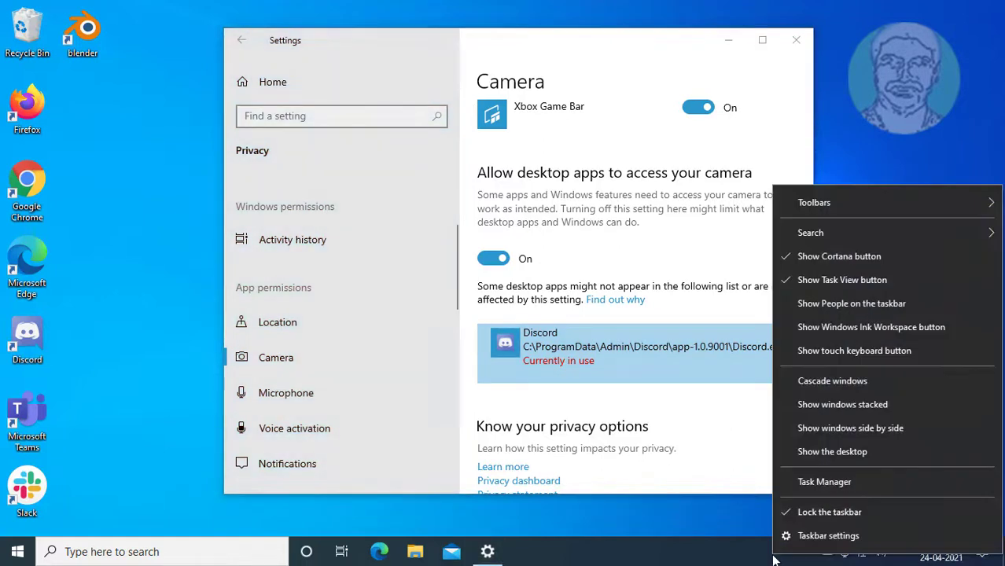
left_click(832, 490)
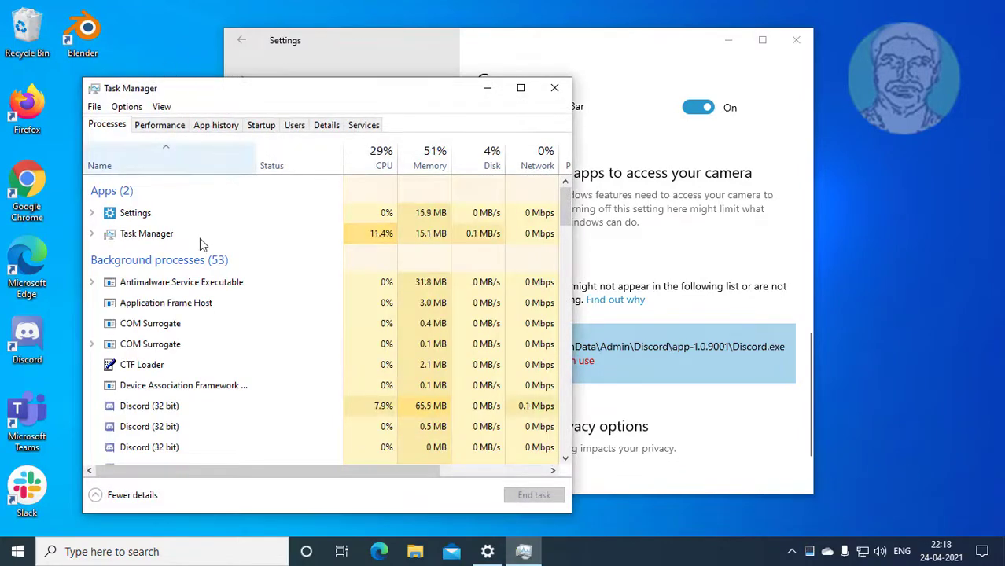
scroll(195, 366, "down", 2)
left_click(164, 318)
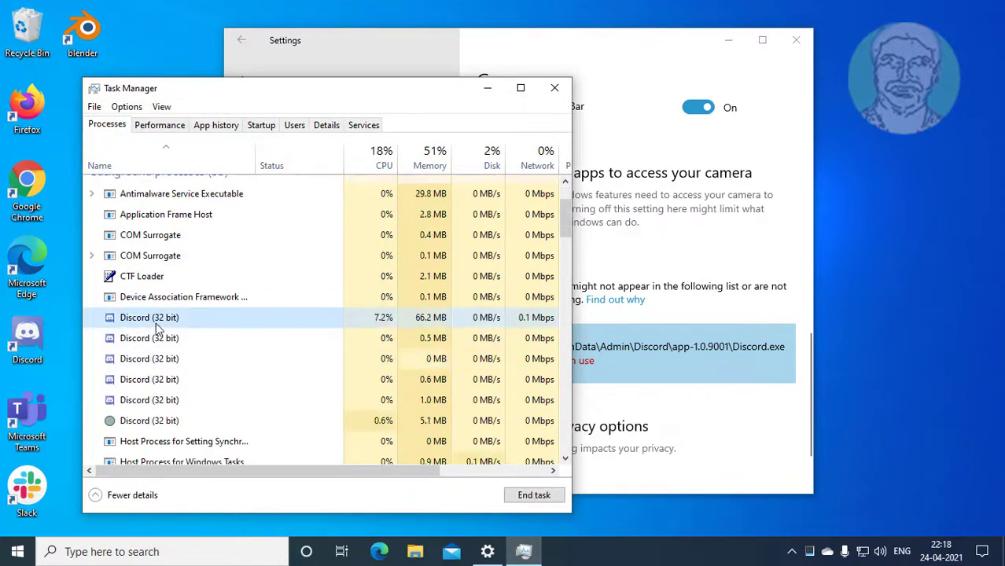
left_click(546, 498)
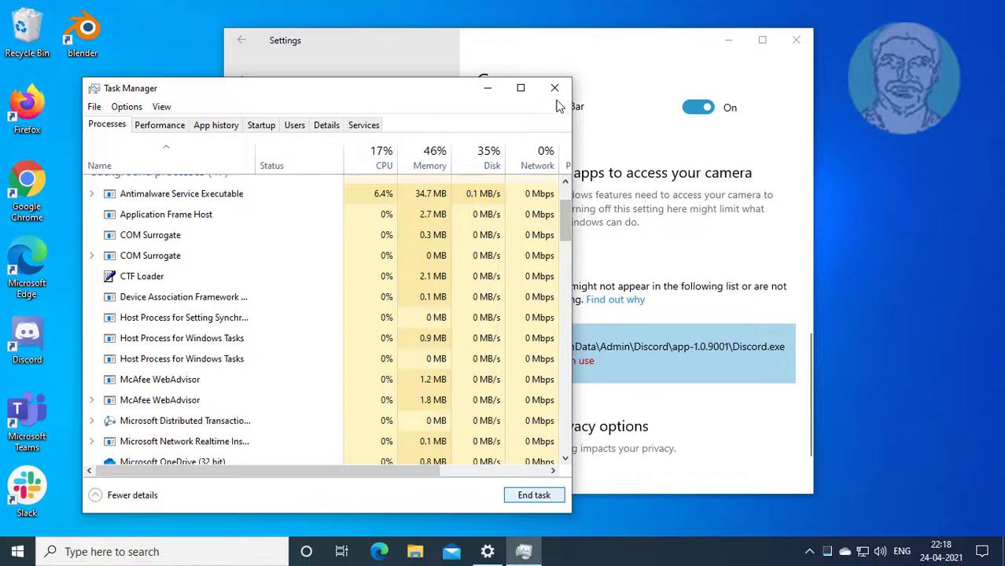
left_click(555, 87)
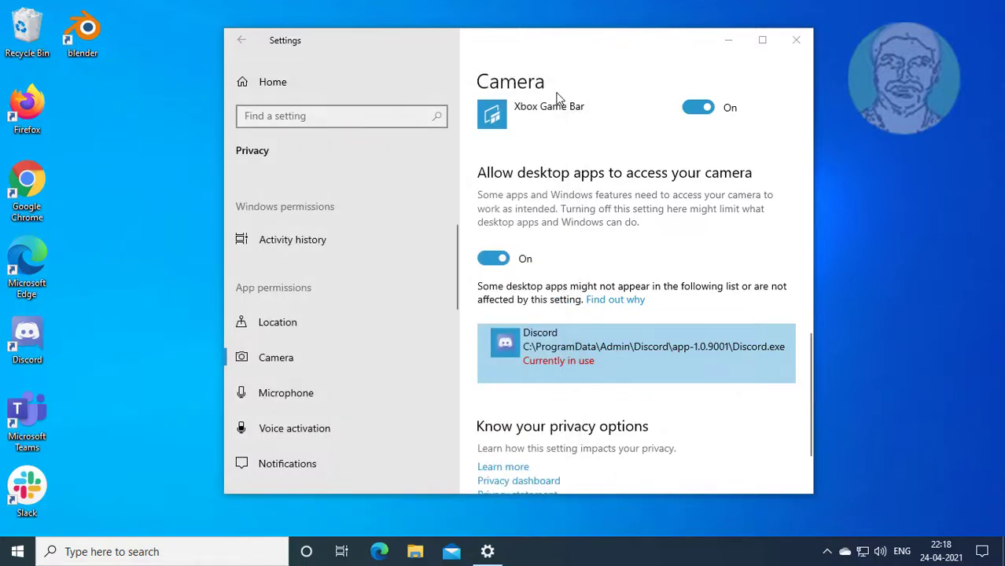
left_click(794, 40)
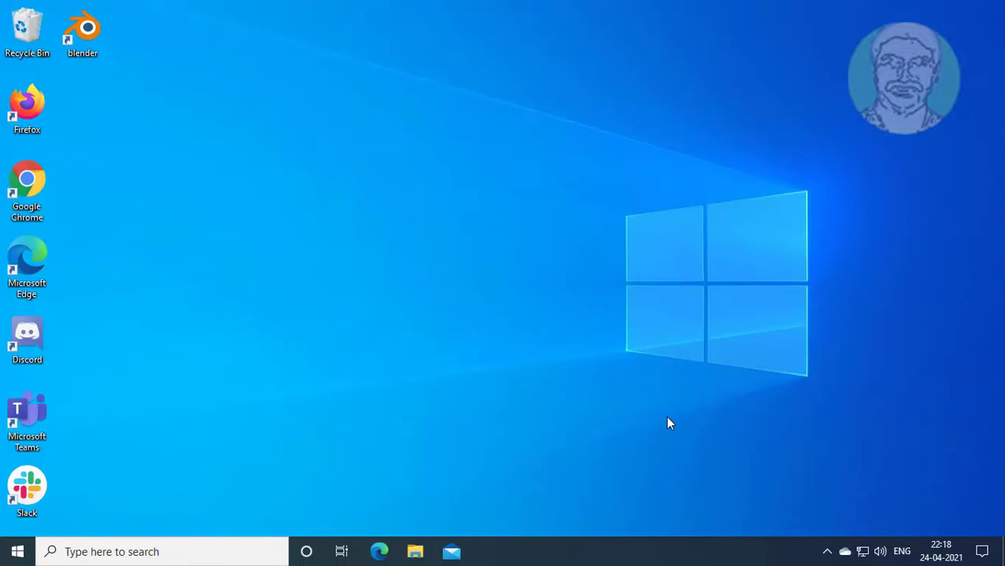
- Search Windows for "camera", launch the Camera app to test its preview, and close it
left_click(107, 549)
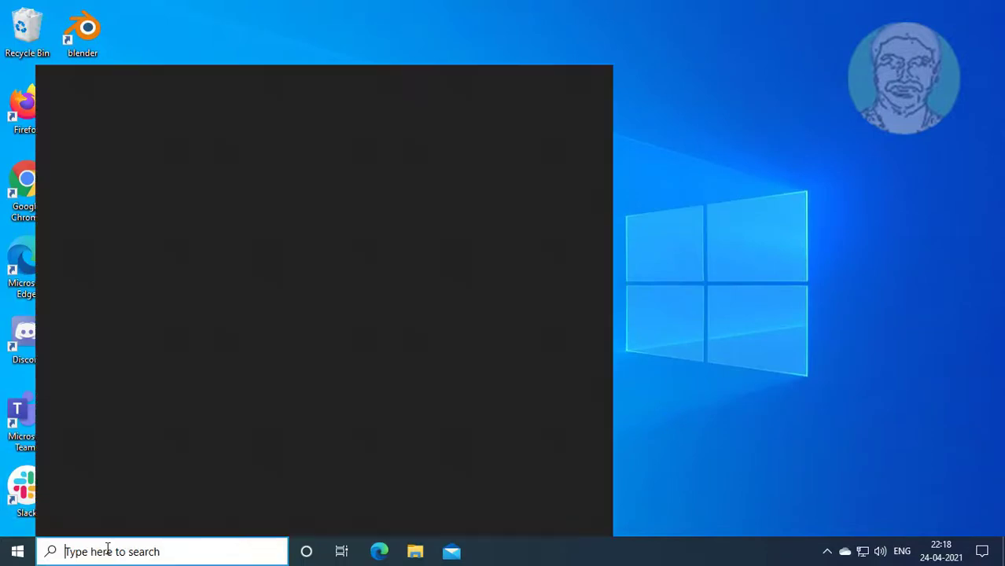
type("camera")
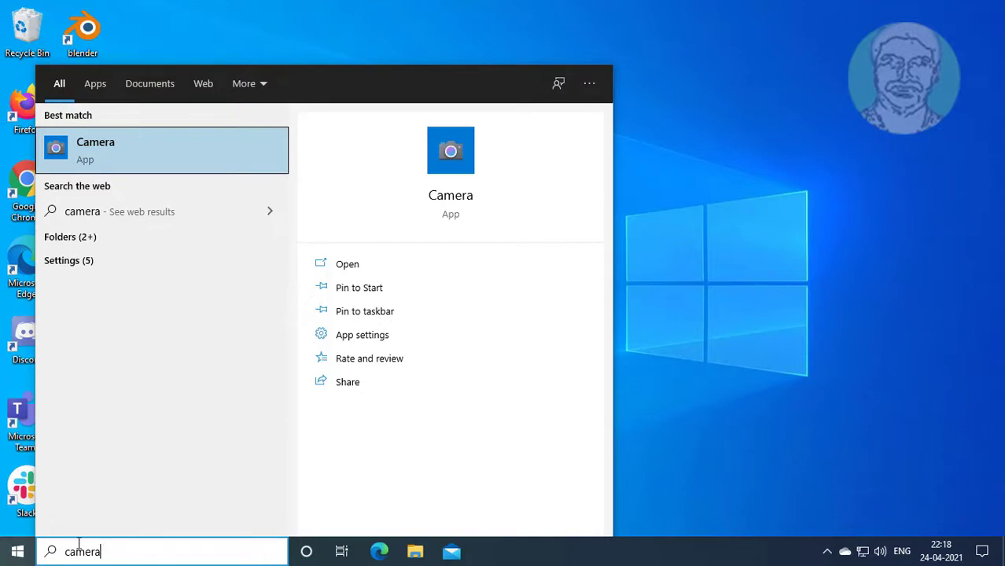
left_click(126, 157)
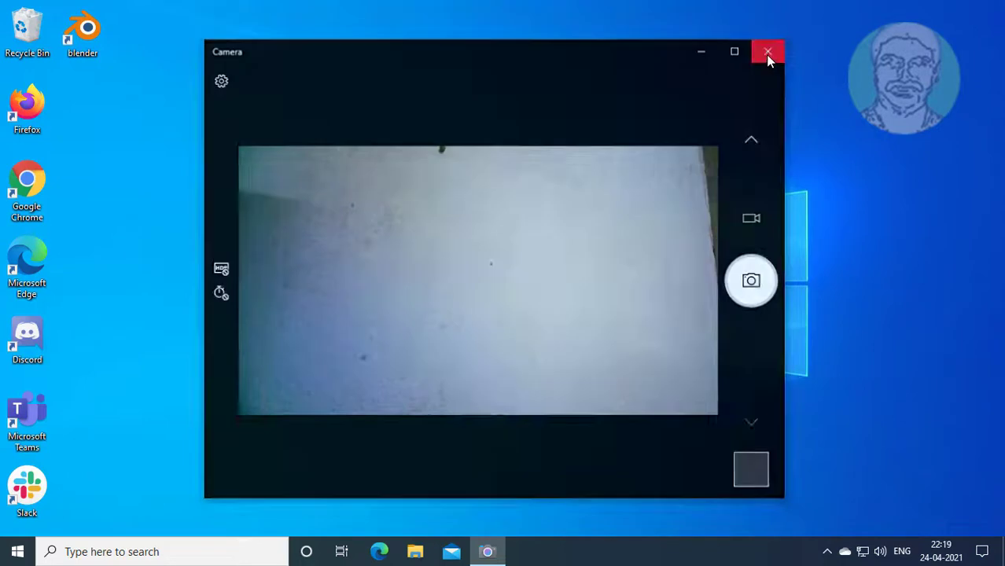
left_click(769, 53)
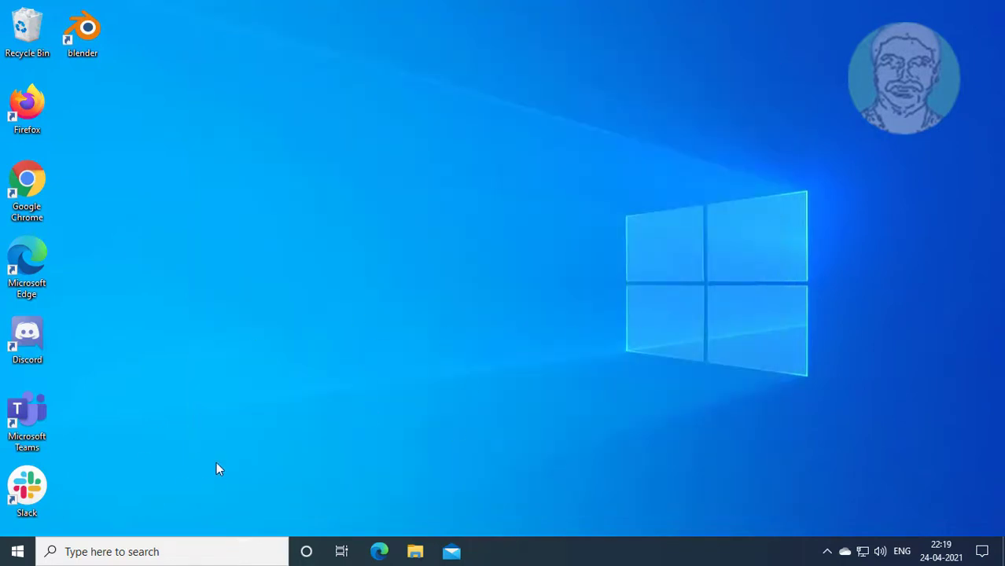
- Find the Camera app in the Apps & features settings by searching for "camera" and open its advanced options
left_click(17, 554)
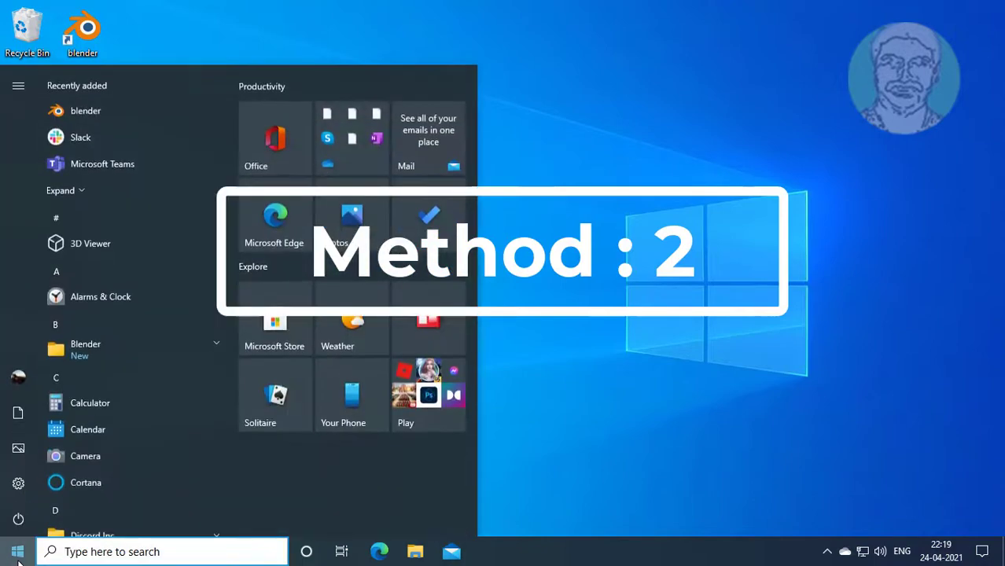
left_click(16, 482)
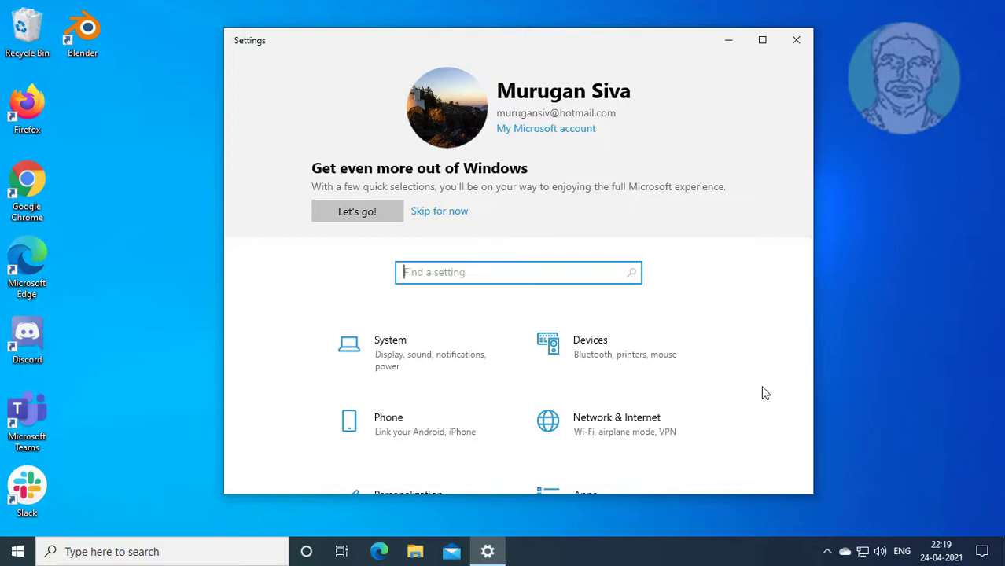
scroll(762, 393, "down", 3)
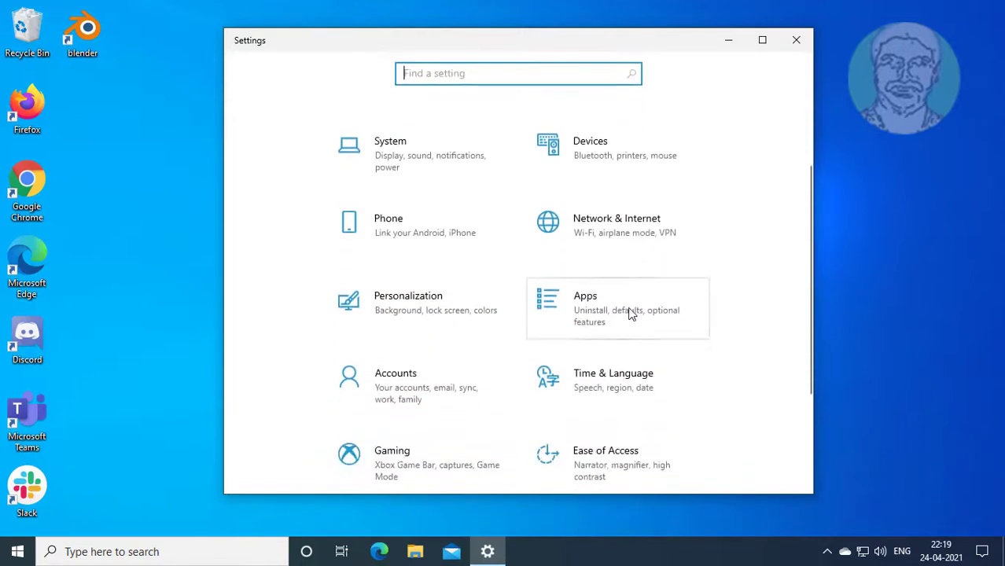
left_click(629, 313)
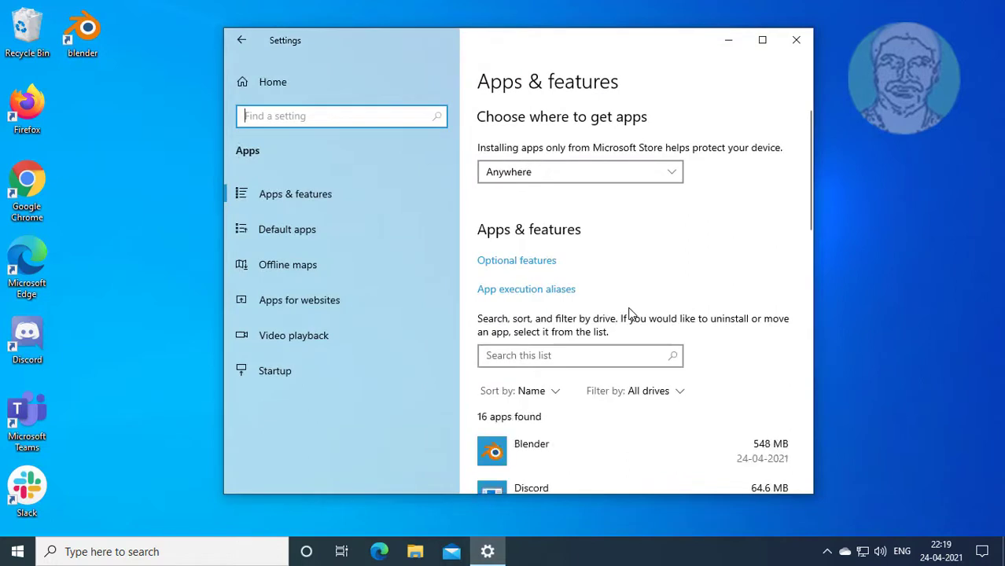
left_click(536, 354)
type("ca")
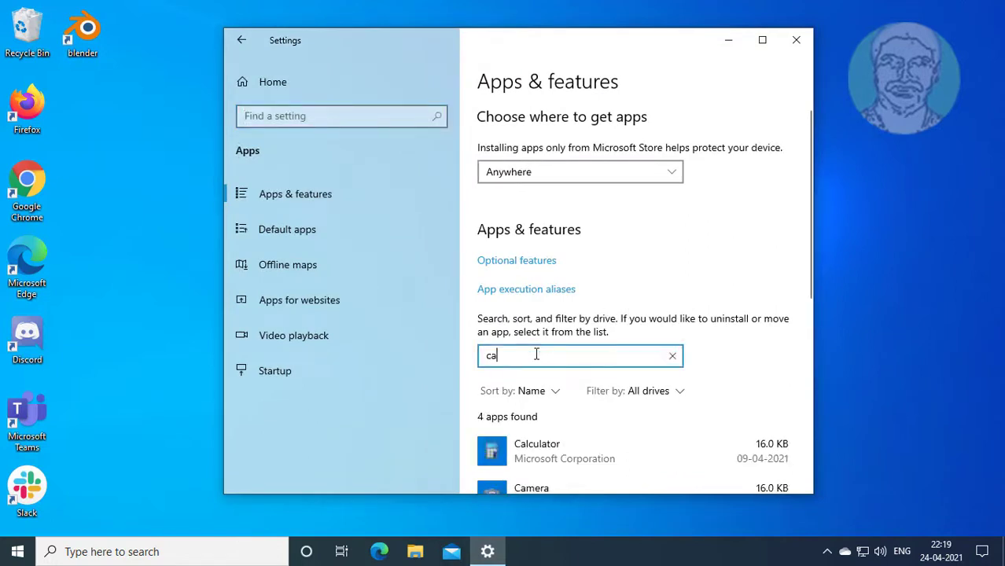
type("mera")
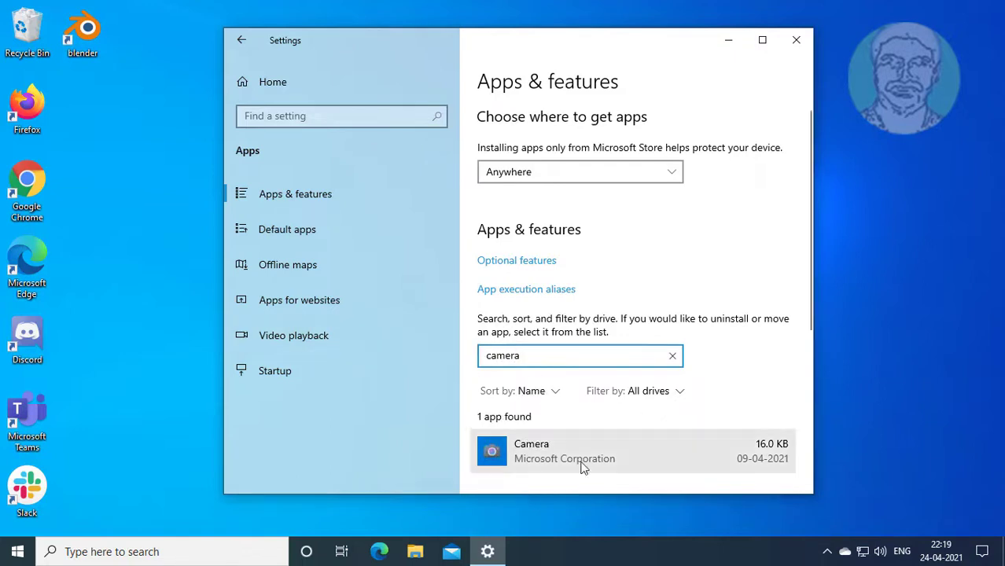
left_click(630, 453)
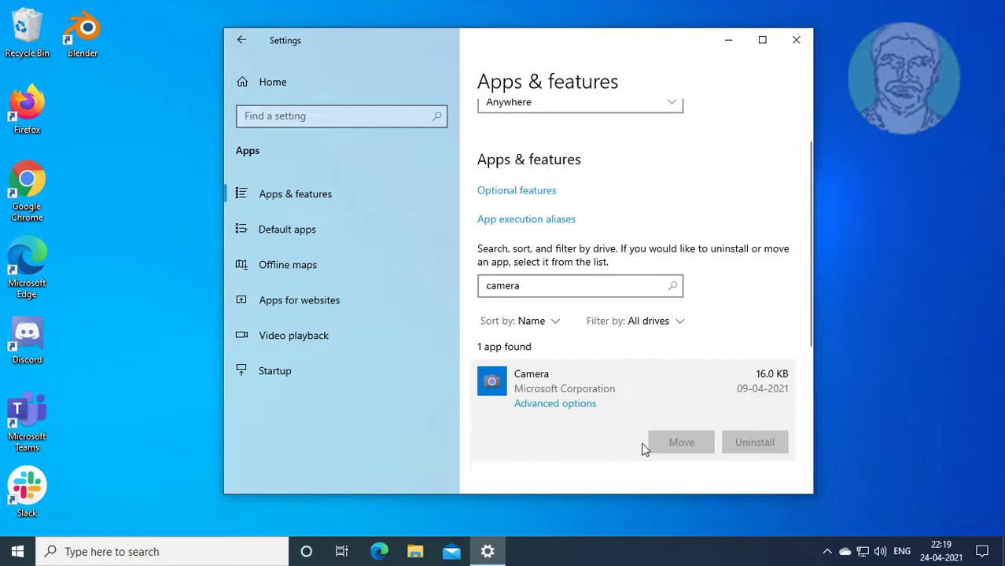
left_click(566, 406)
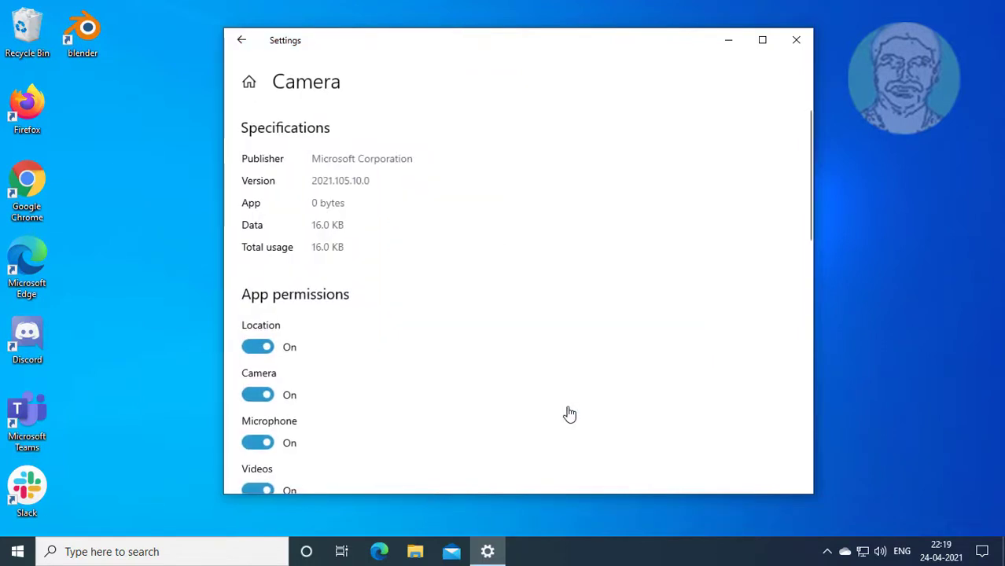
- Reset the Camera app, confirming deletion of its data, and close Settings
scroll(478, 385, "down", 6)
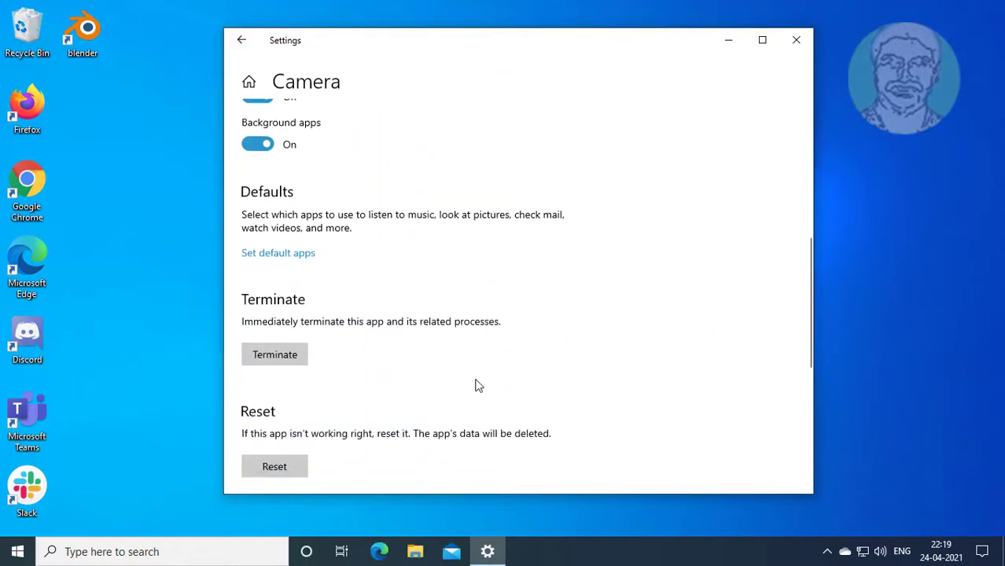
left_click(288, 388)
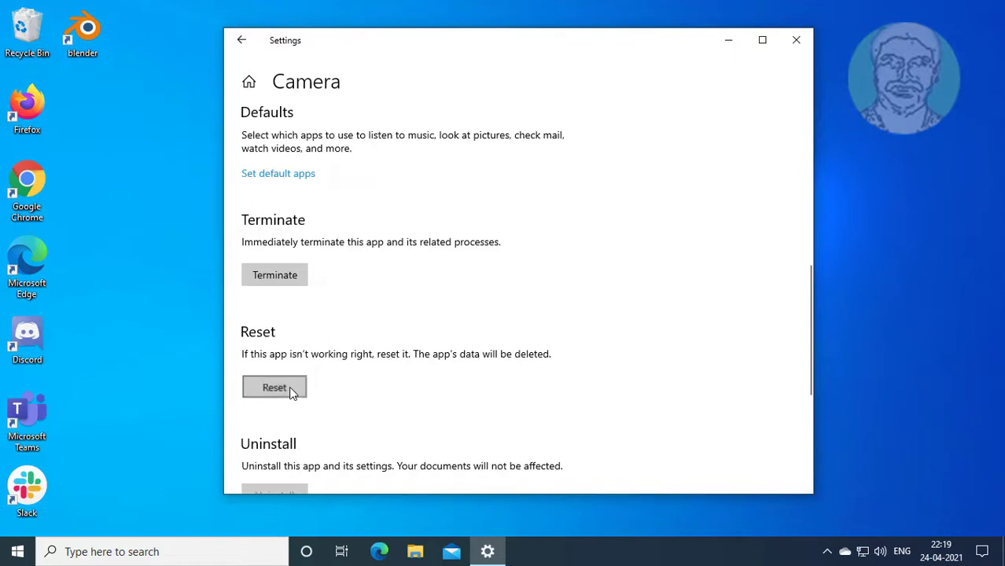
left_click(398, 352)
left_click(800, 49)
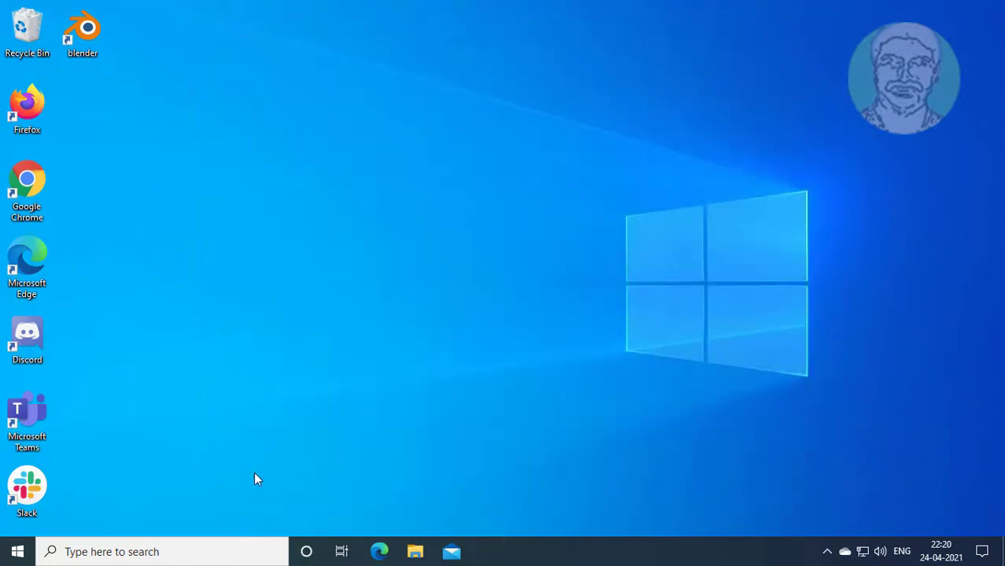
- Search Windows for "camera", launch the Camera app, and answer its precise location access prompt
left_click(118, 551)
type("ca")
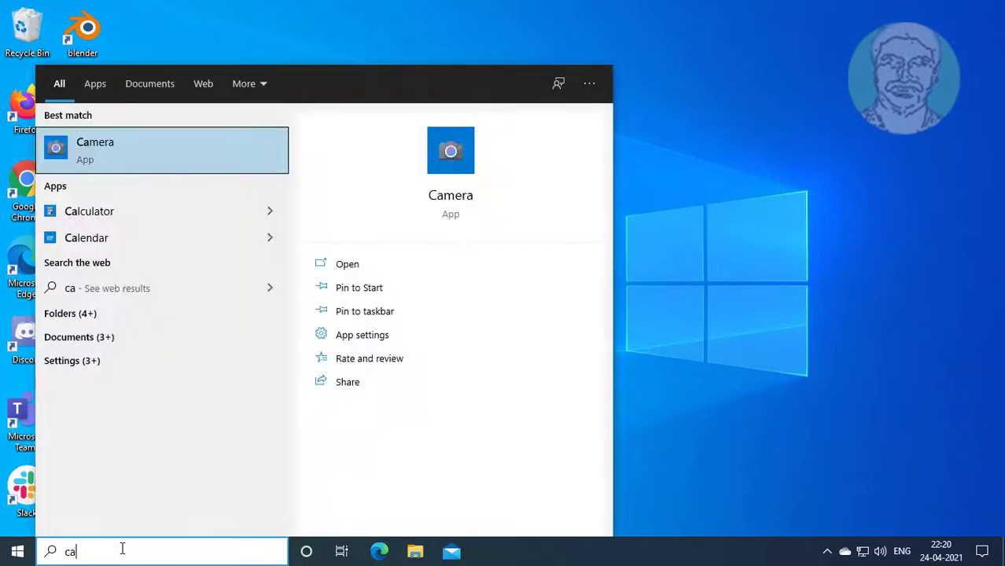
type("mera")
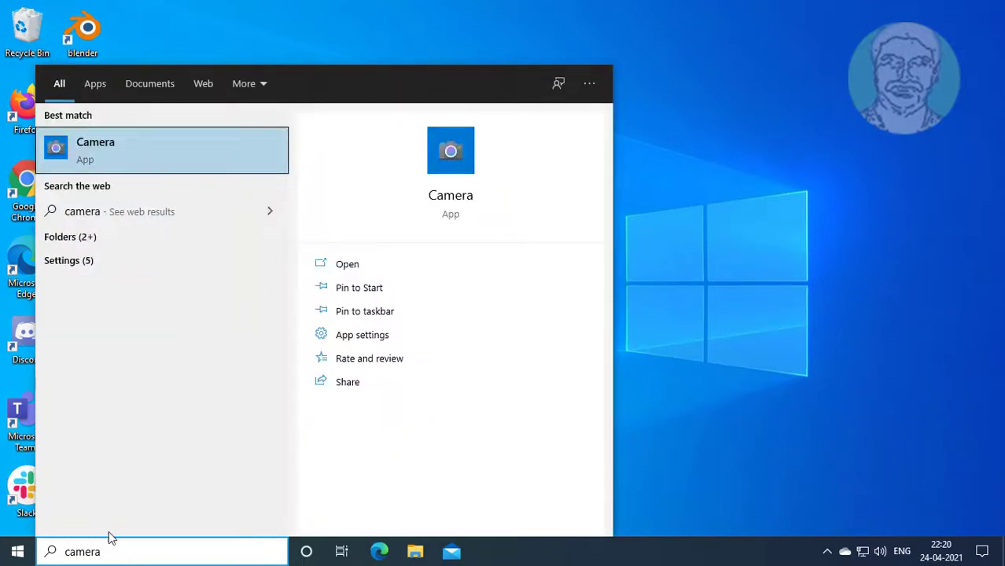
left_click(129, 157)
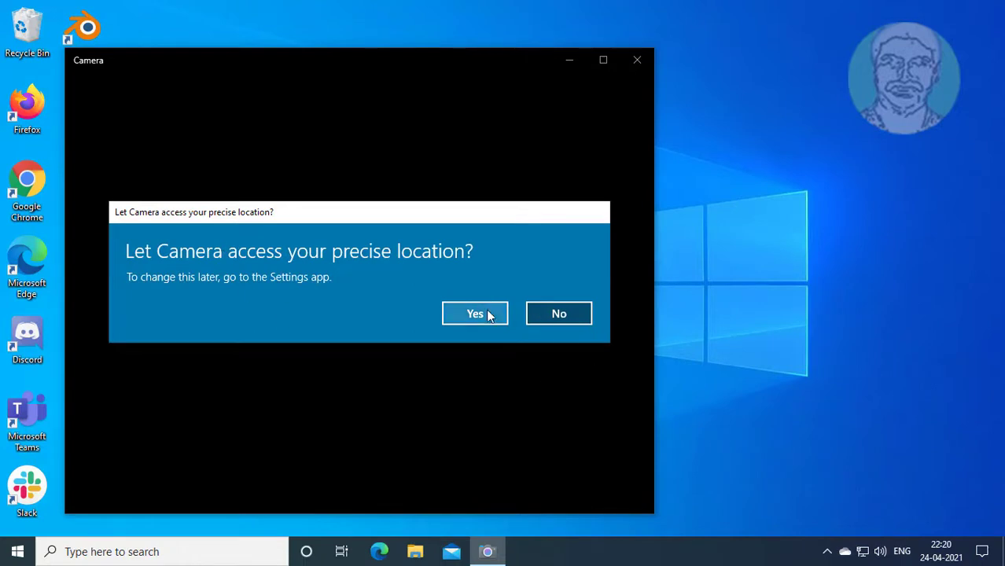
left_click(528, 313)
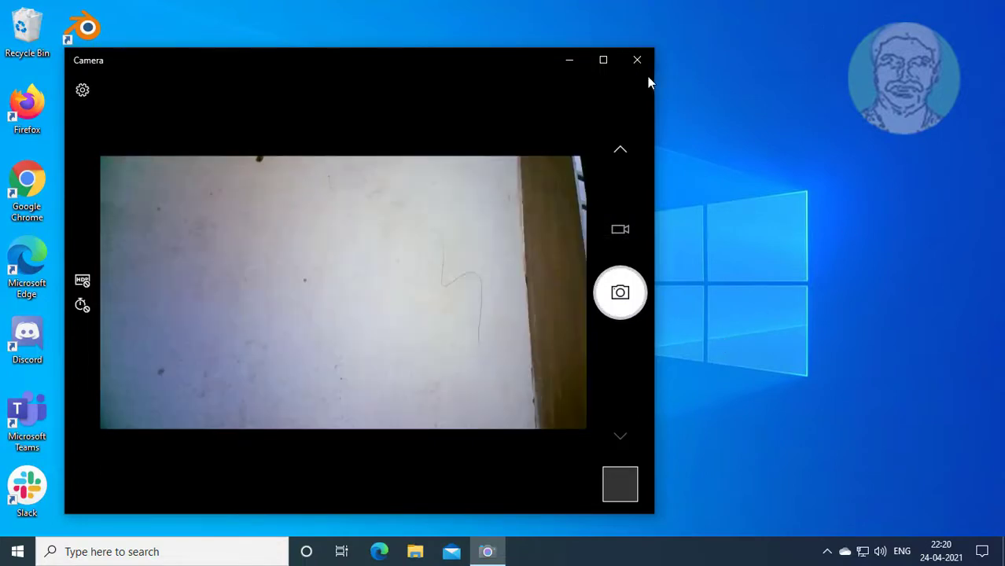
- Close the Camera app, search Windows for "device manager", and open Device Manager
left_click(645, 69)
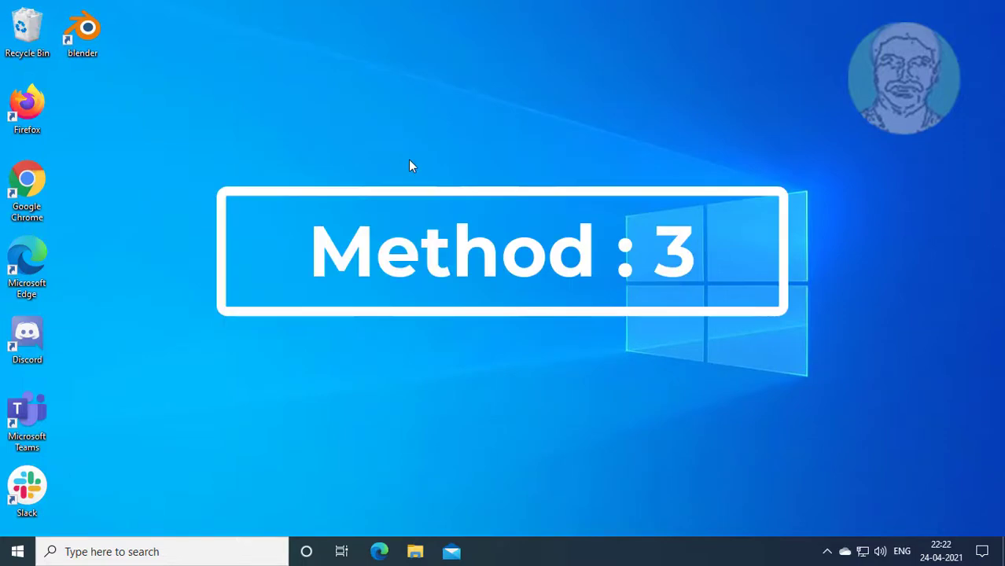
left_click(184, 552)
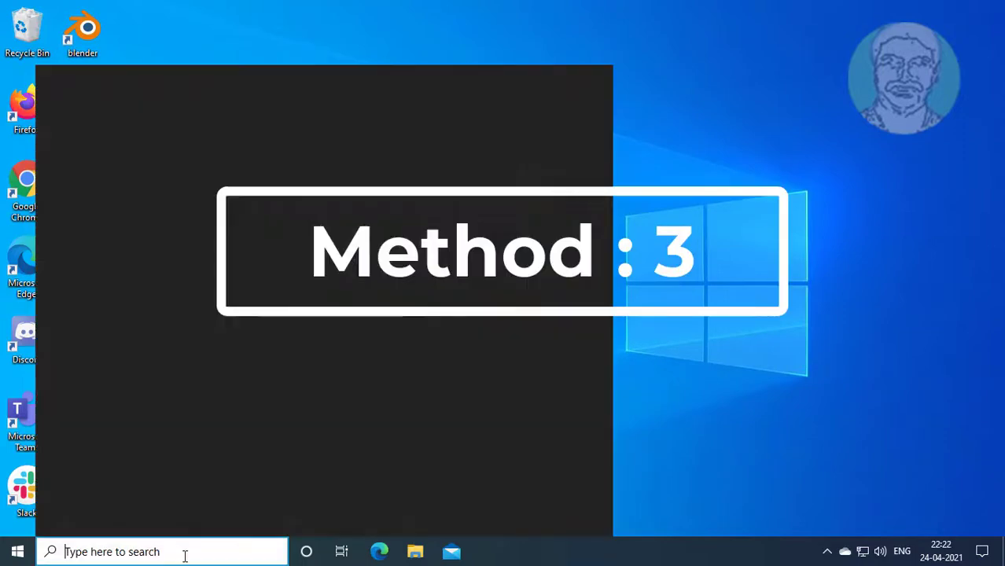
type("devic")
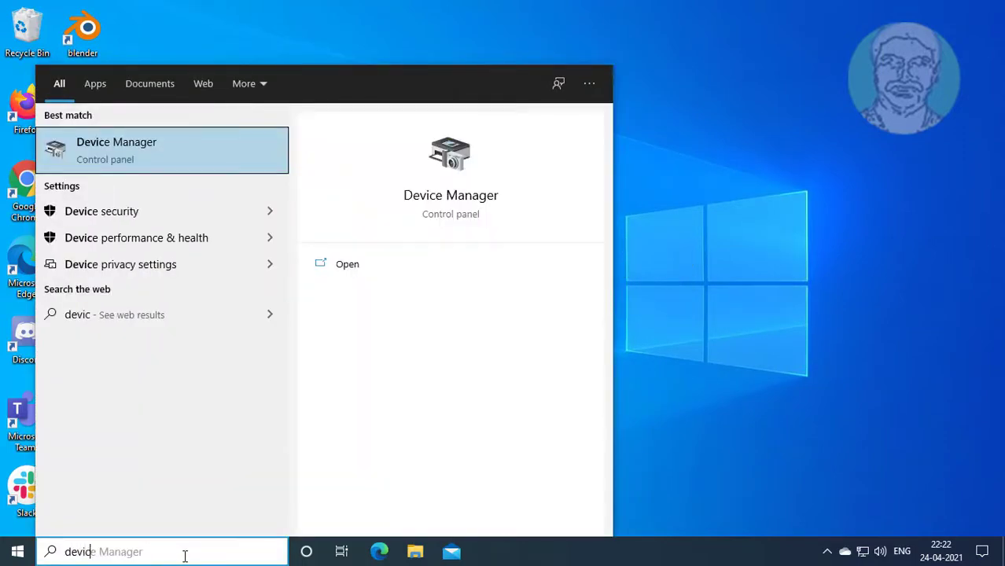
type("e manager")
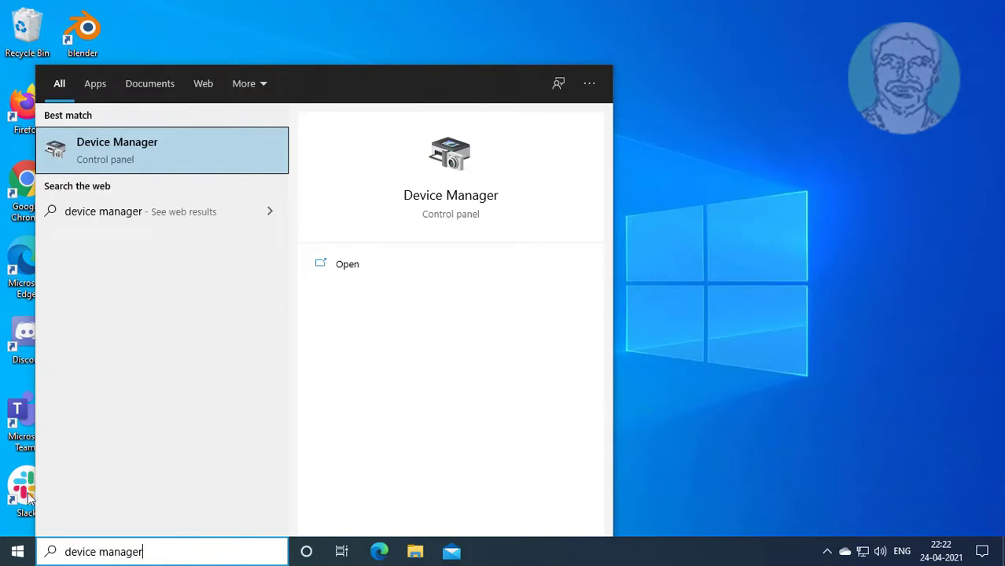
left_click(153, 146)
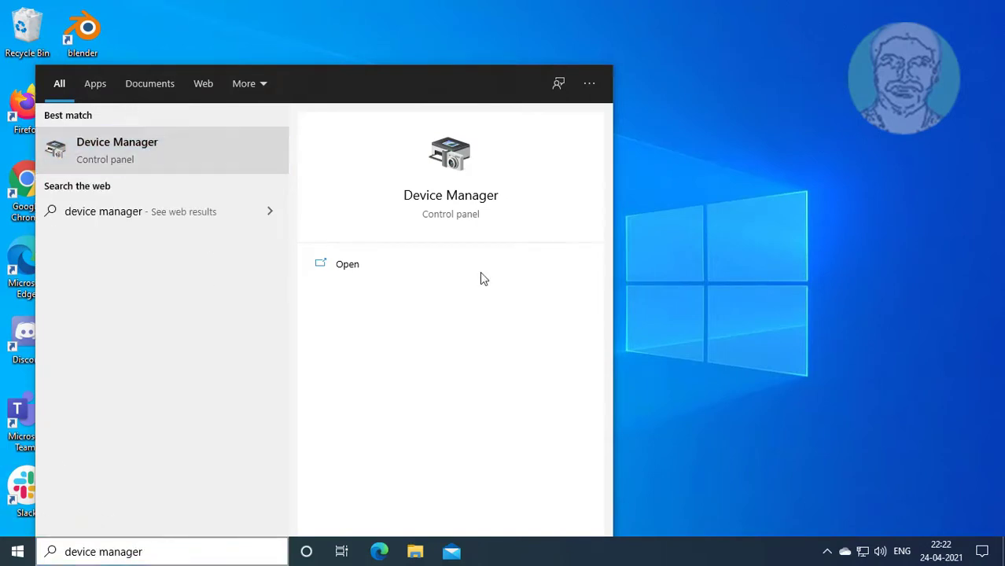
left_click(686, 256)
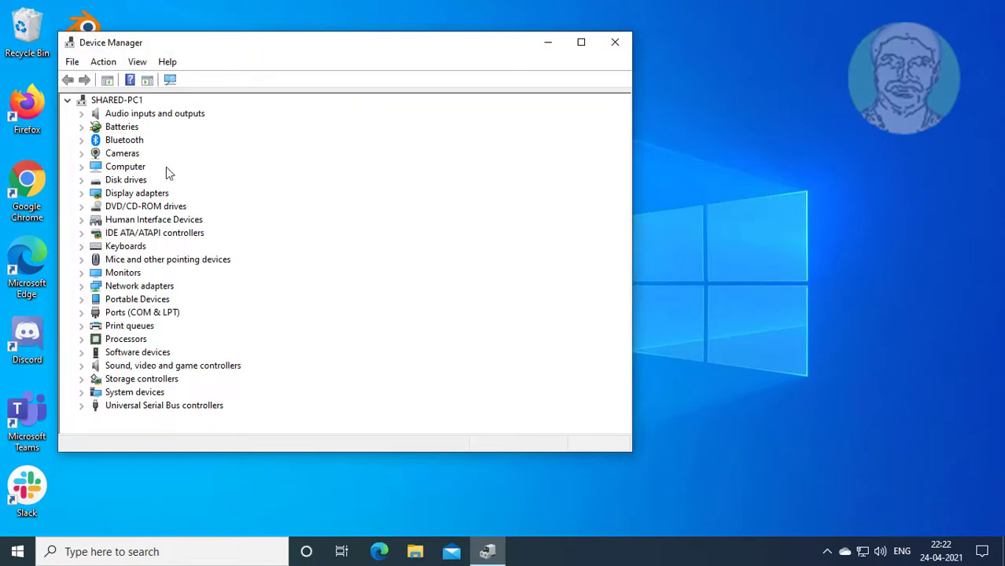
- Run an automatic driver search for the USB CAMERA device under Cameras and close the update wizard
left_click(110, 155)
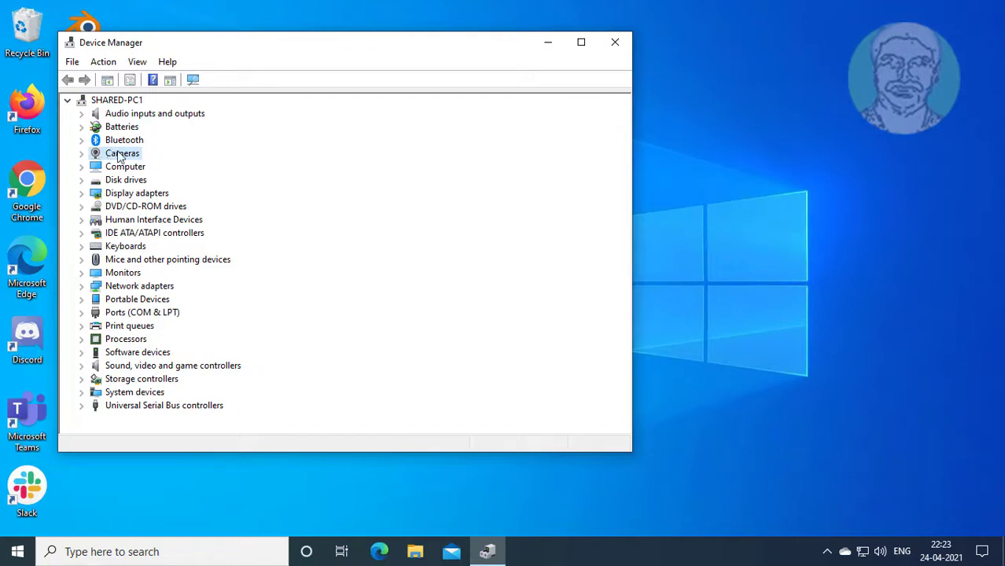
left_click(82, 155)
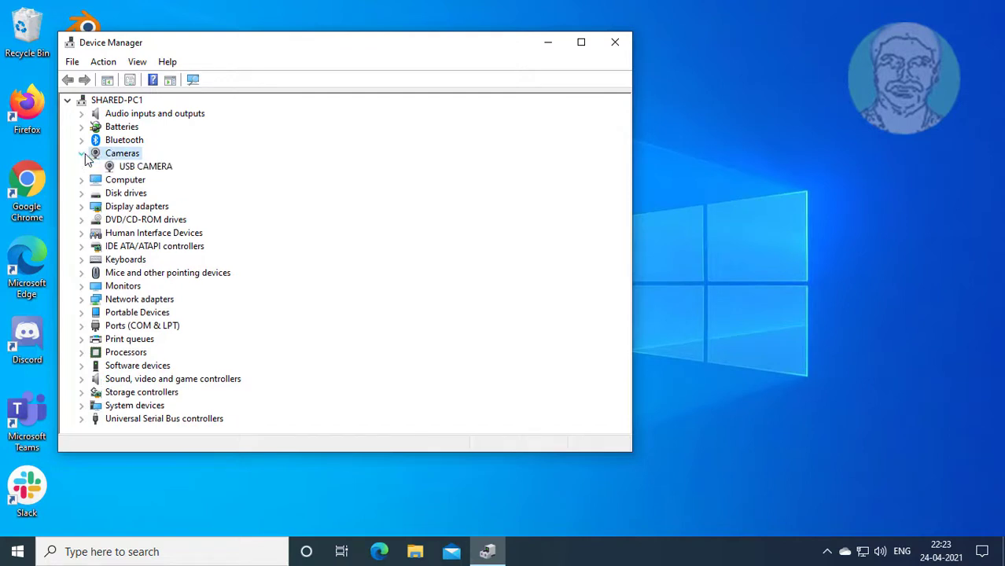
left_click(147, 170)
right_click(167, 171)
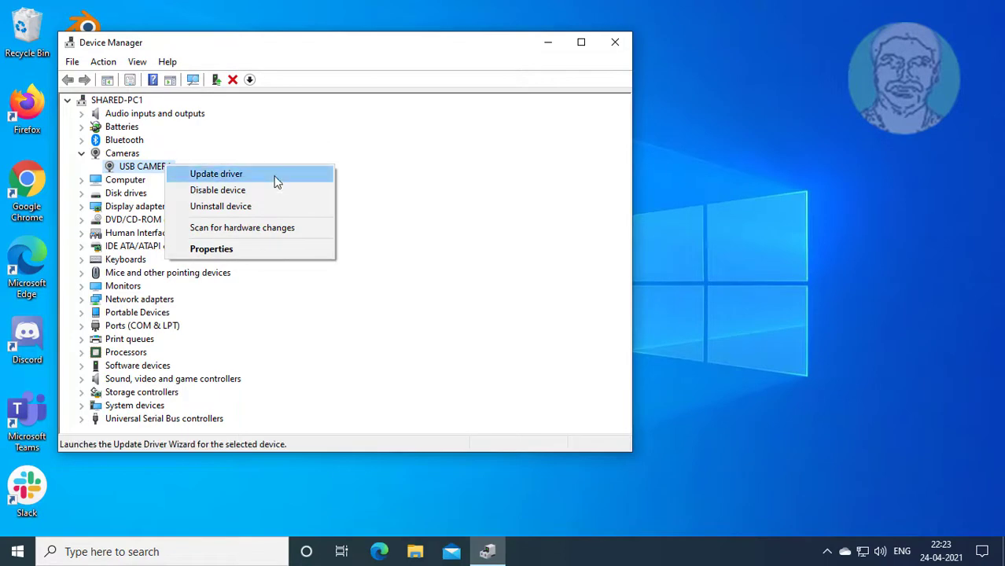
left_click(233, 180)
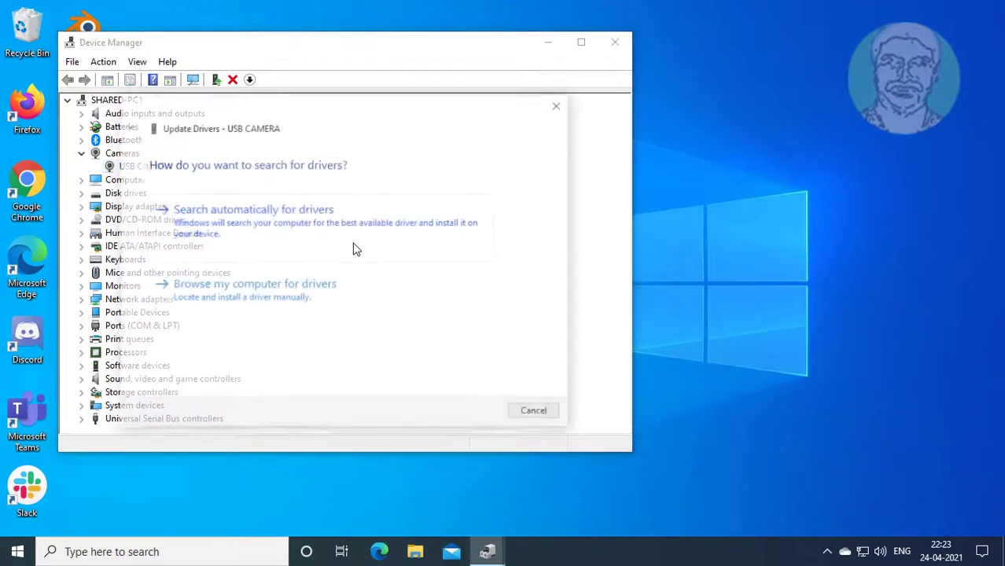
left_click(284, 214)
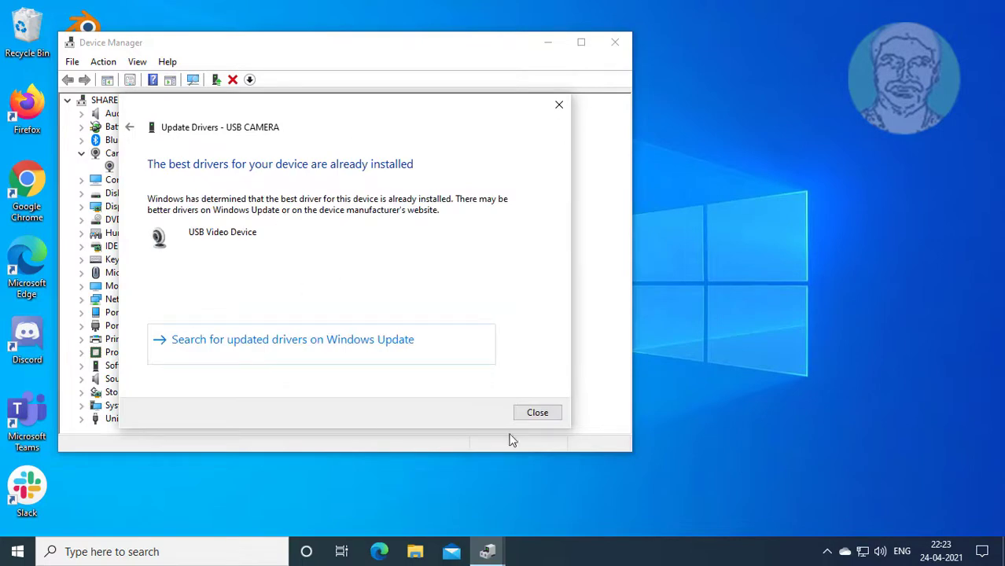
left_click(537, 413)
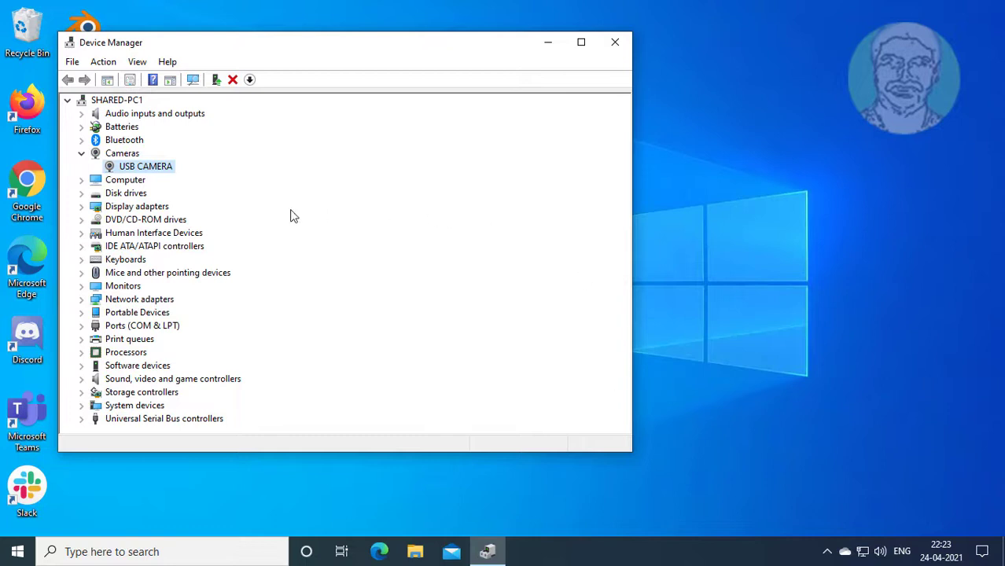
- Uninstall the USB CAMERA device and scan for hardware changes to detect it again
right_click(167, 173)
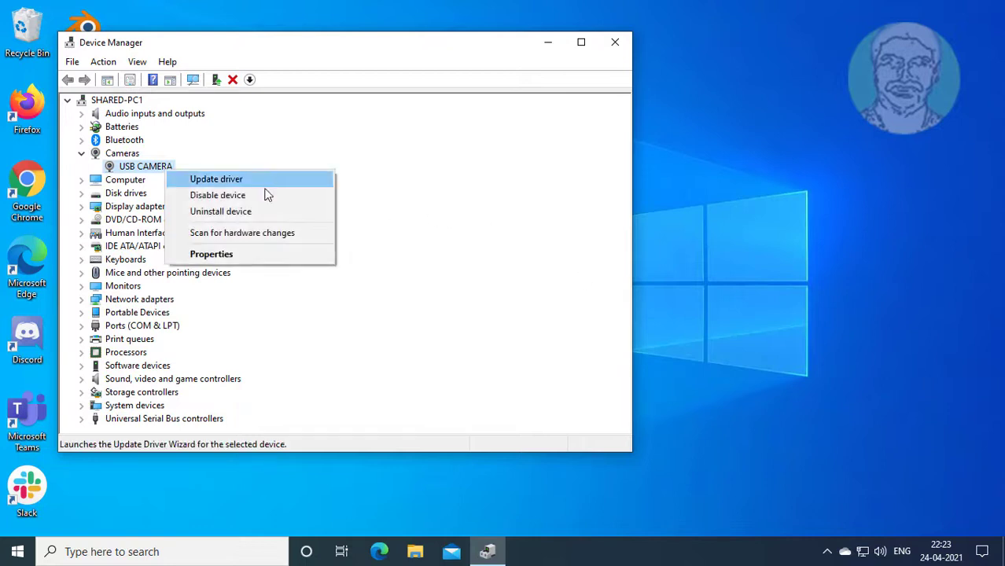
left_click(233, 212)
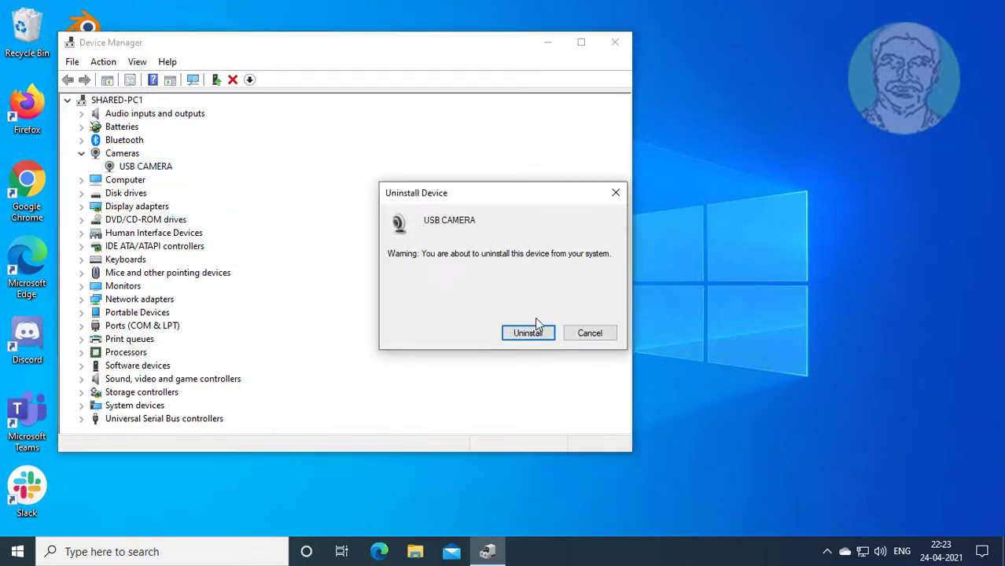
left_click(528, 333)
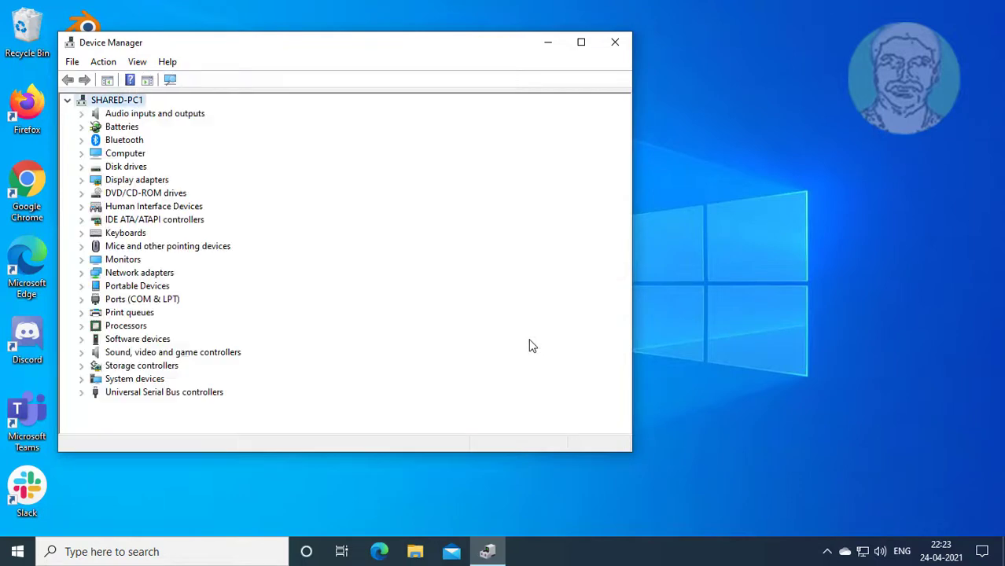
left_click(108, 64)
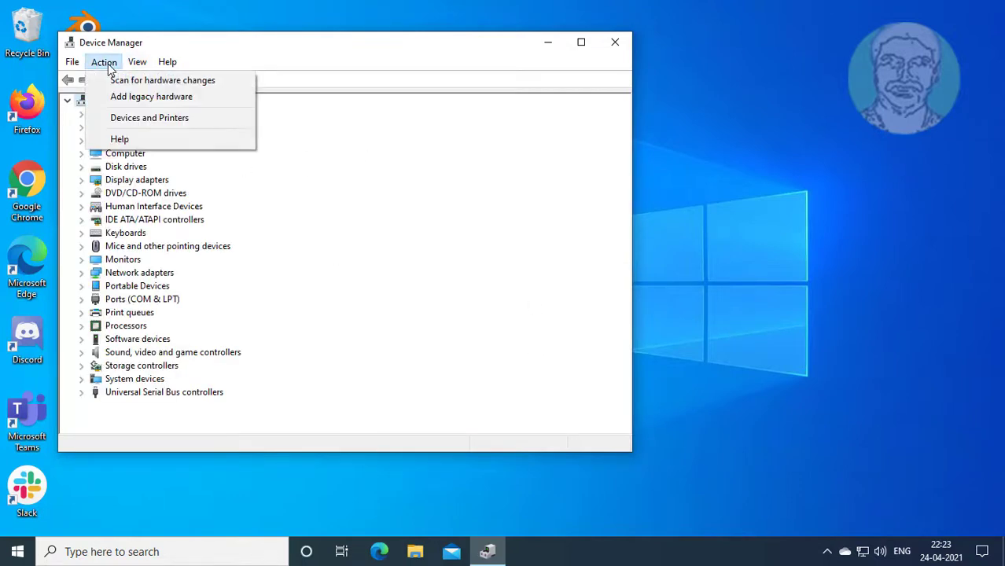
left_click(170, 81)
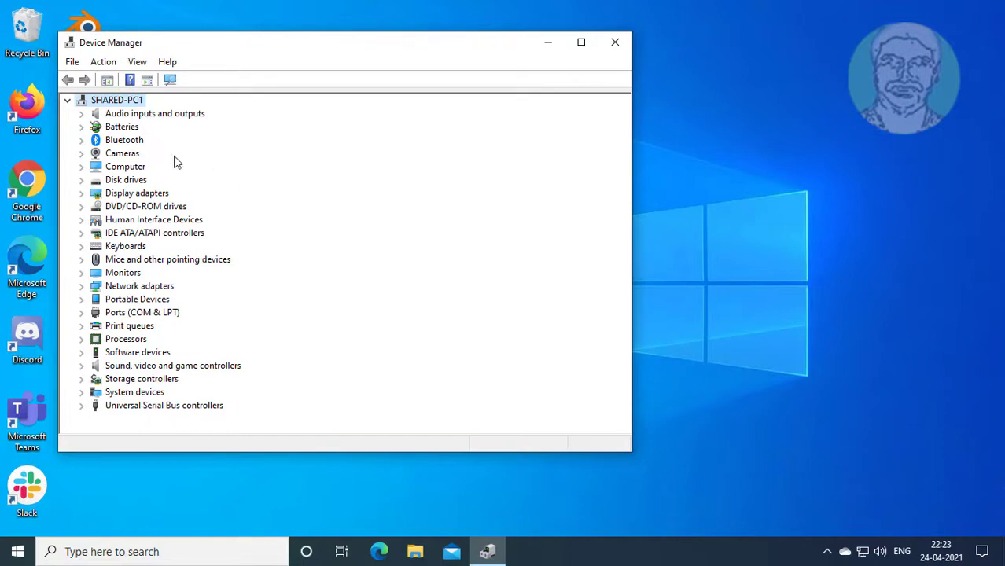
- Manually install the USB Video Device driver for USB CAMERA from the computer's list of available drivers, and close Device Manager
left_click(124, 155)
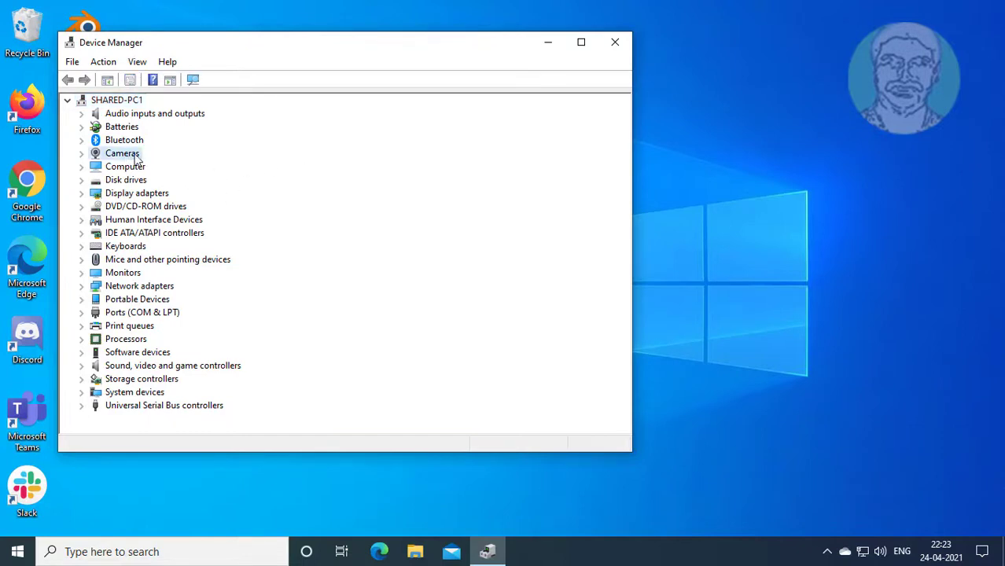
left_click(81, 154)
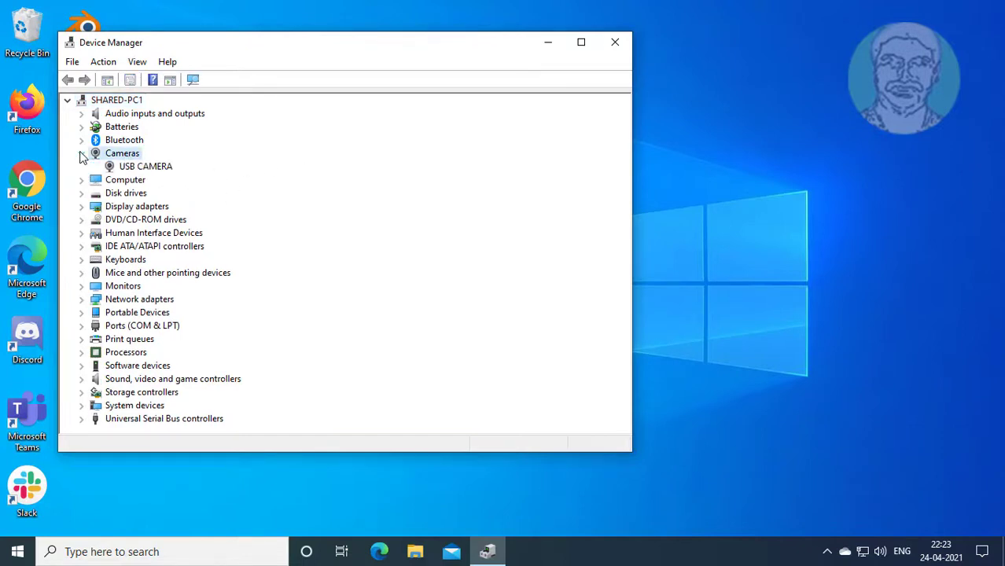
left_click(162, 169)
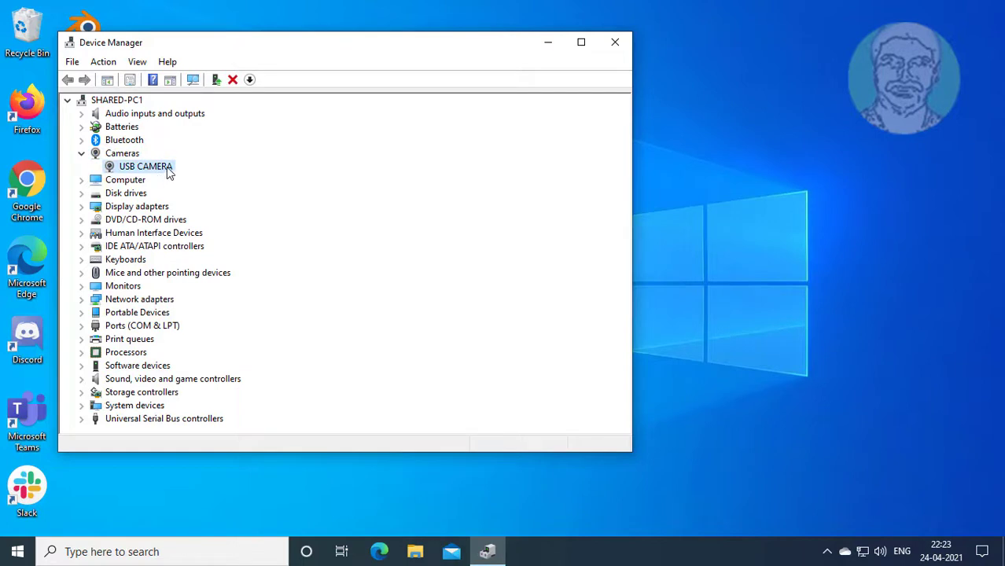
right_click(168, 173)
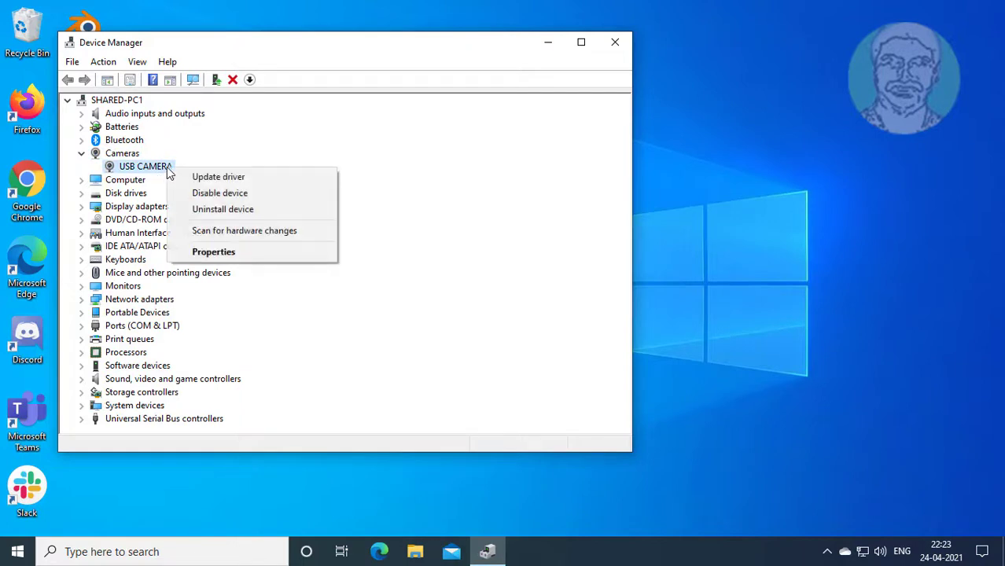
left_click(232, 177)
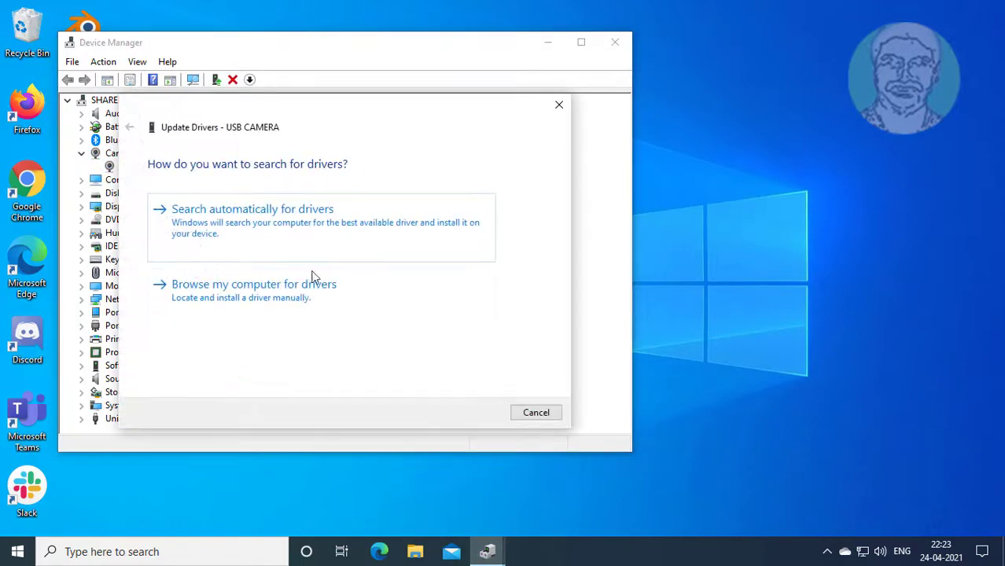
left_click(265, 290)
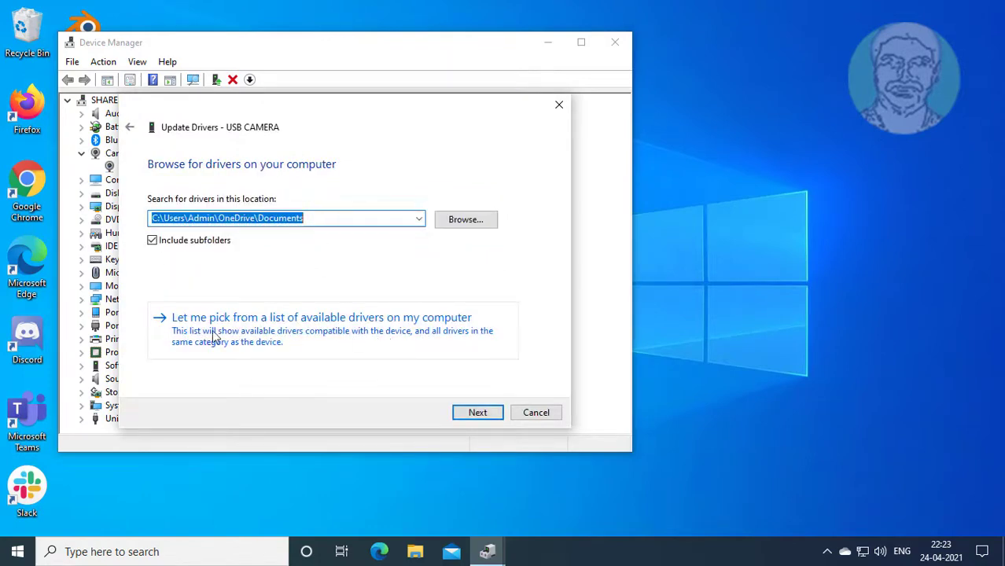
left_click(281, 329)
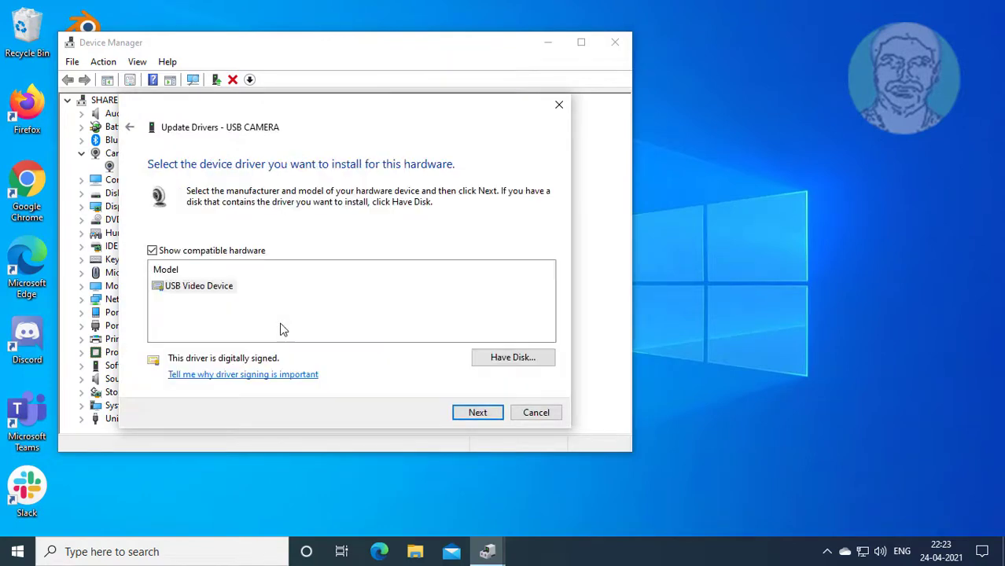
left_click(209, 291)
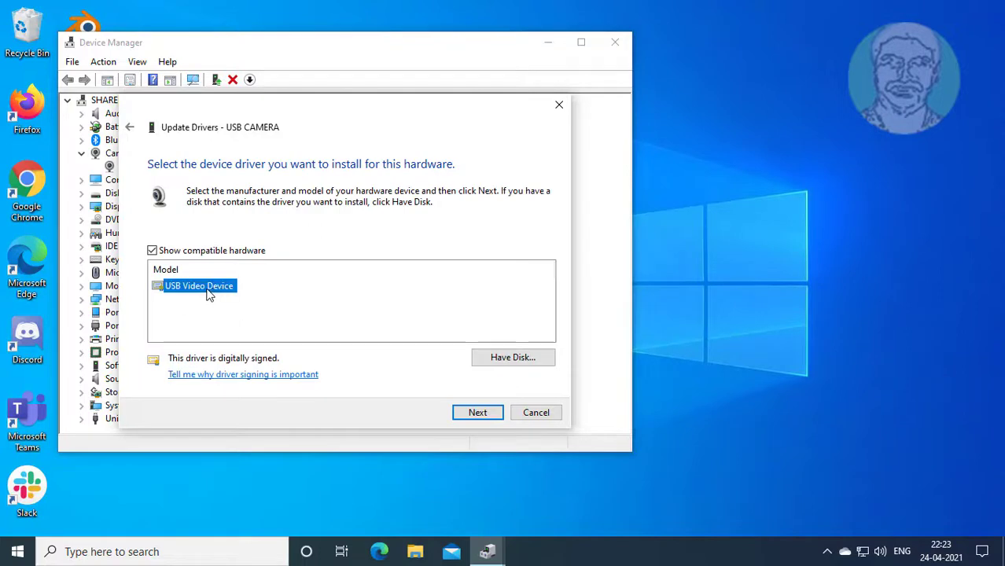
left_click(479, 414)
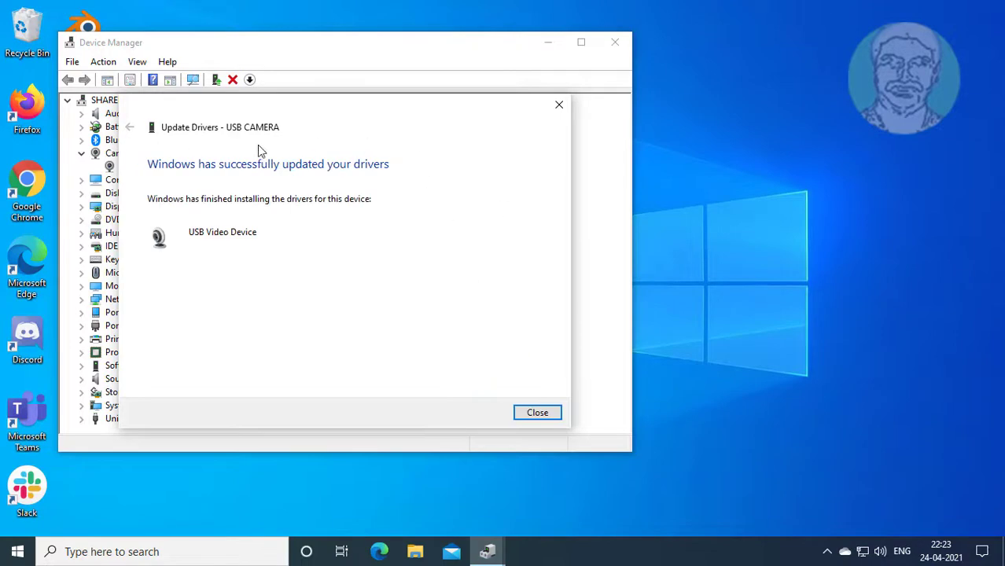
left_click(542, 414)
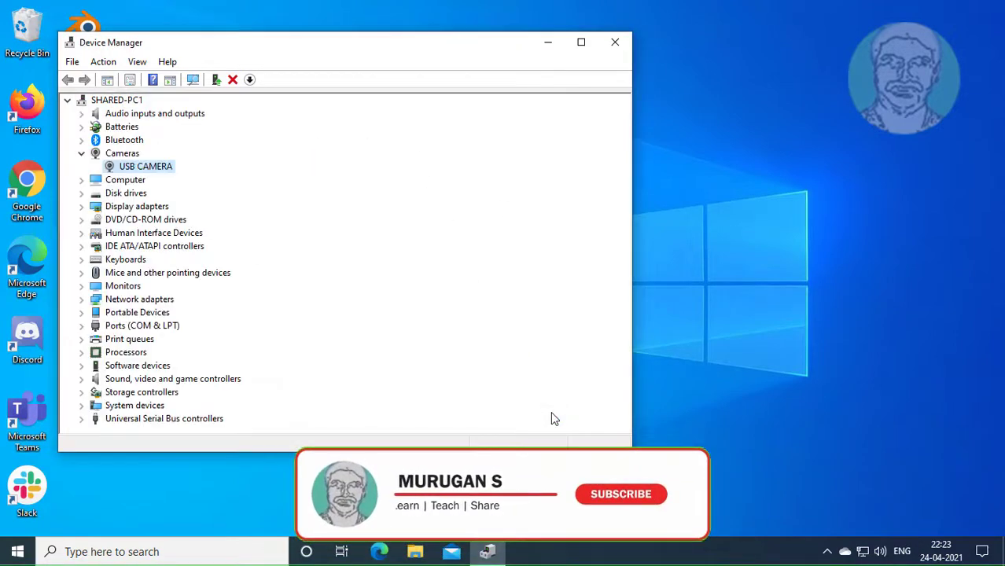
left_click(615, 44)
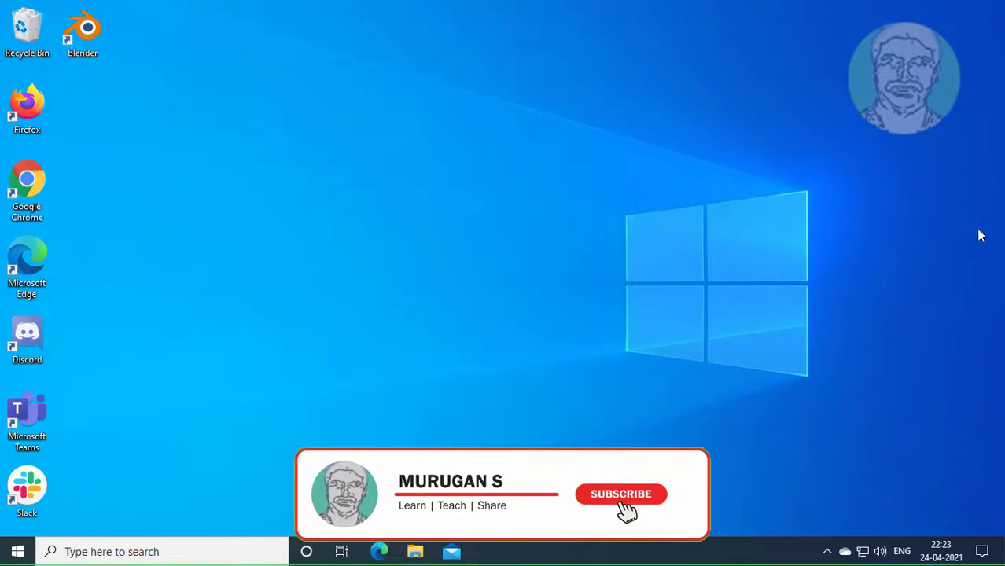
- Search Windows for "camera" and launch the Camera app to test the camera with the reinstalled driver
left_click(197, 553)
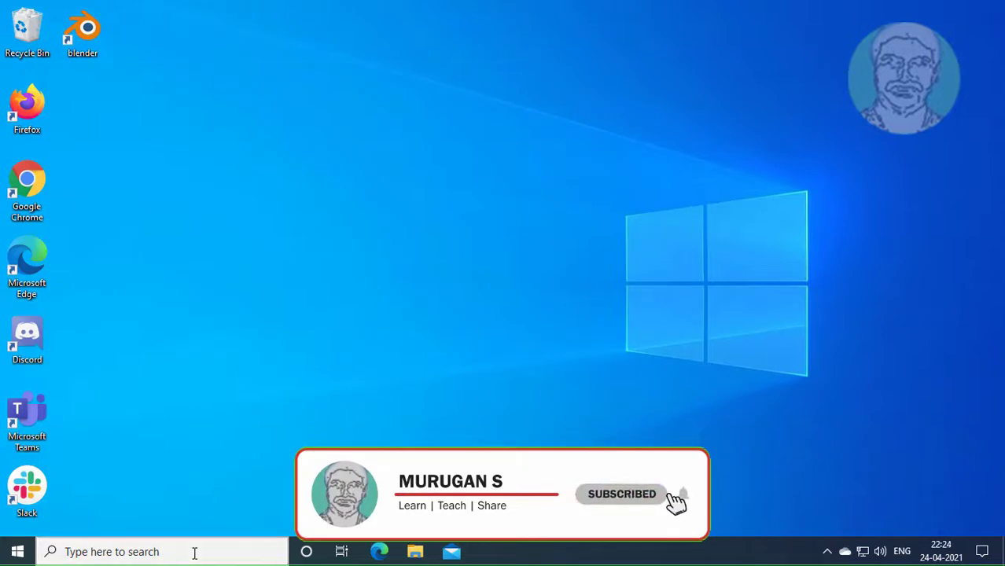
type("camera")
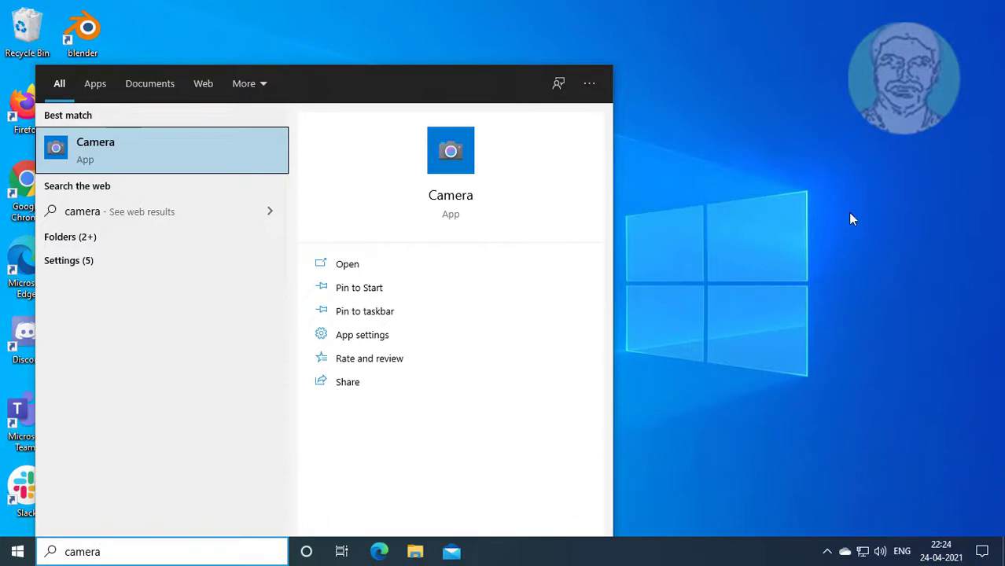
left_click(149, 154)
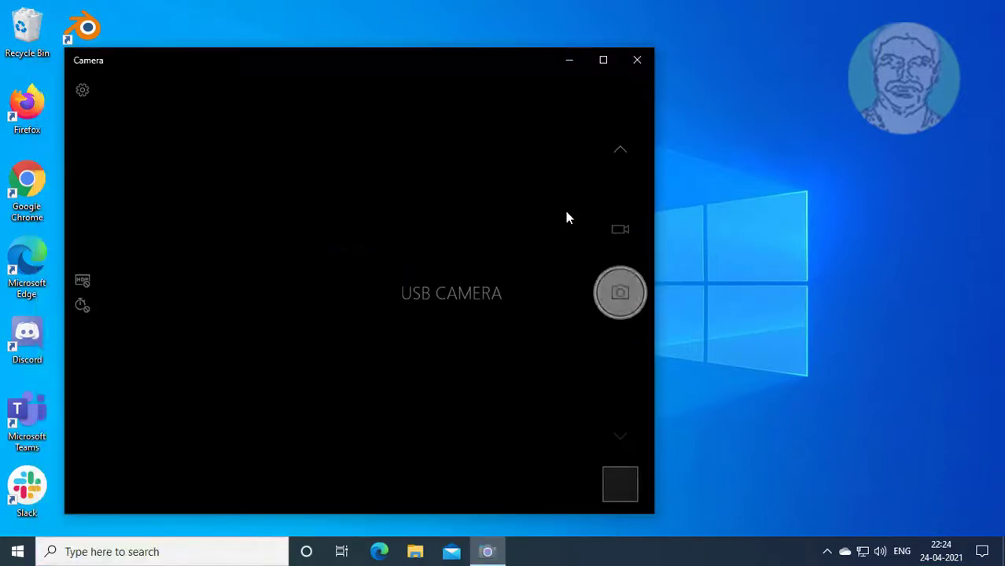